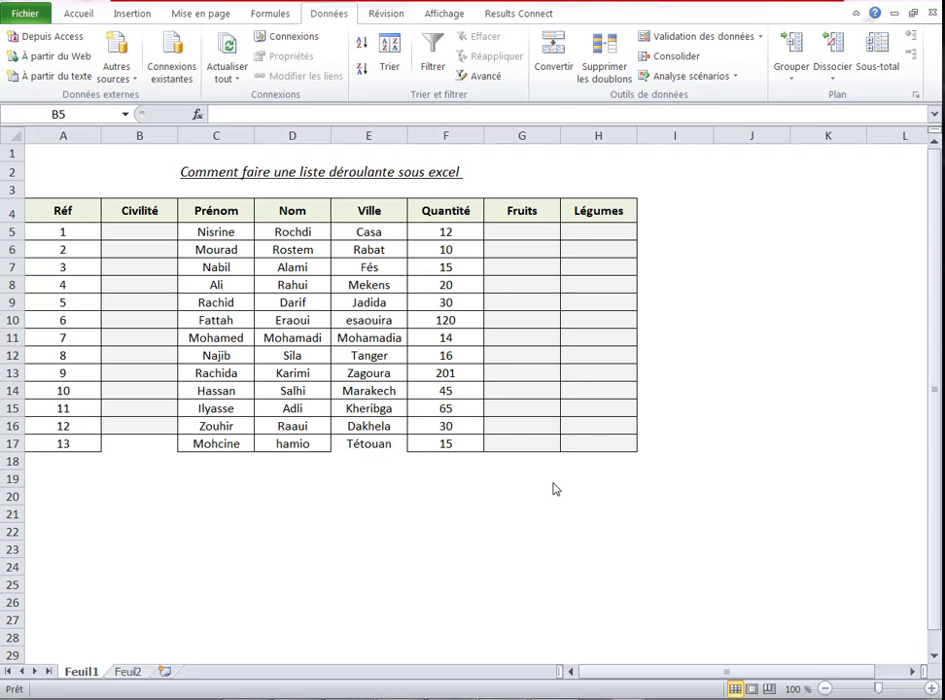
# Add data validation to cell B5 under Civilité, allowing only values from a list (Liste)
pyautogui.click(123, 231)
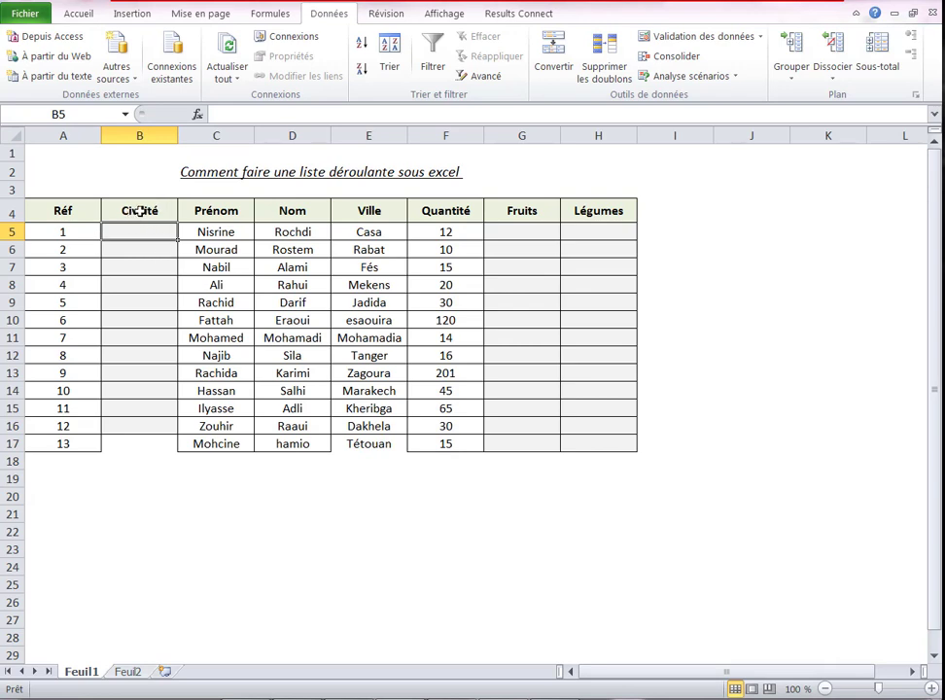
pyautogui.click(146, 208)
pyautogui.moveTo(139, 135); pyautogui.dragTo(141, 213)
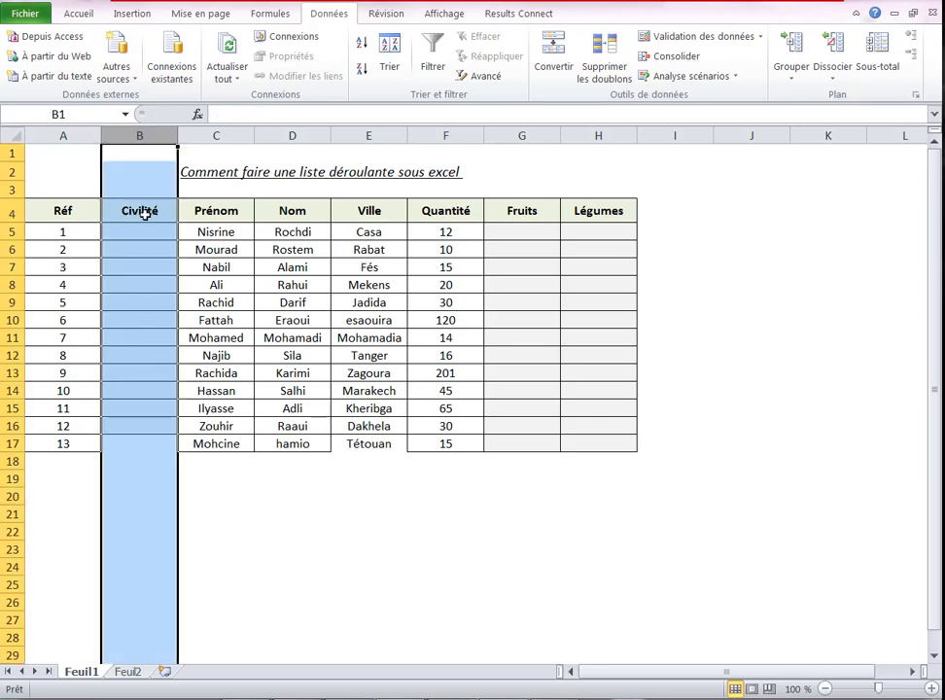
pyautogui.click(157, 234)
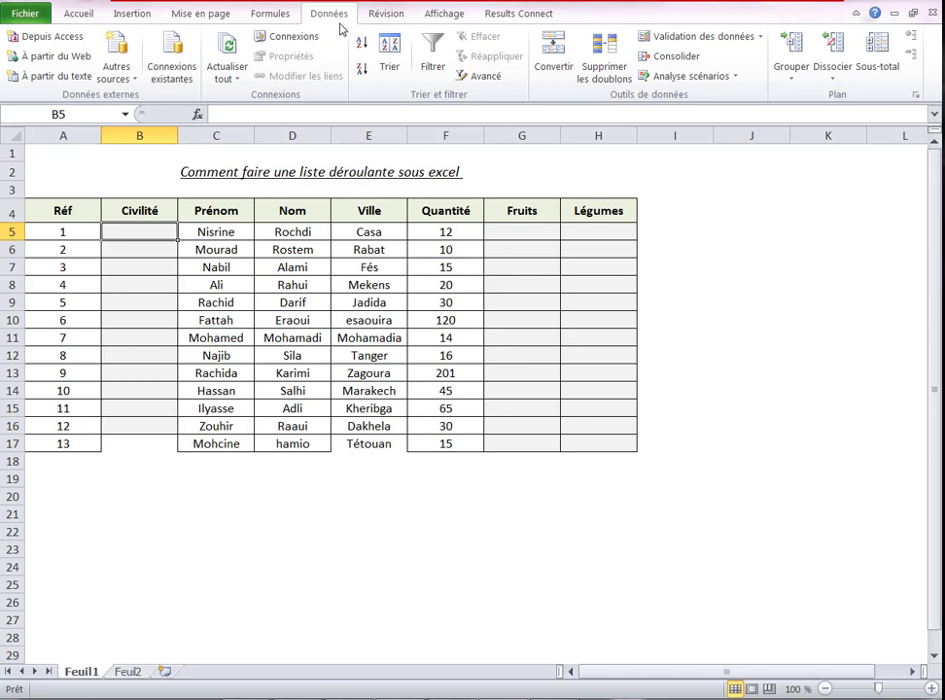
pyautogui.click(738, 40)
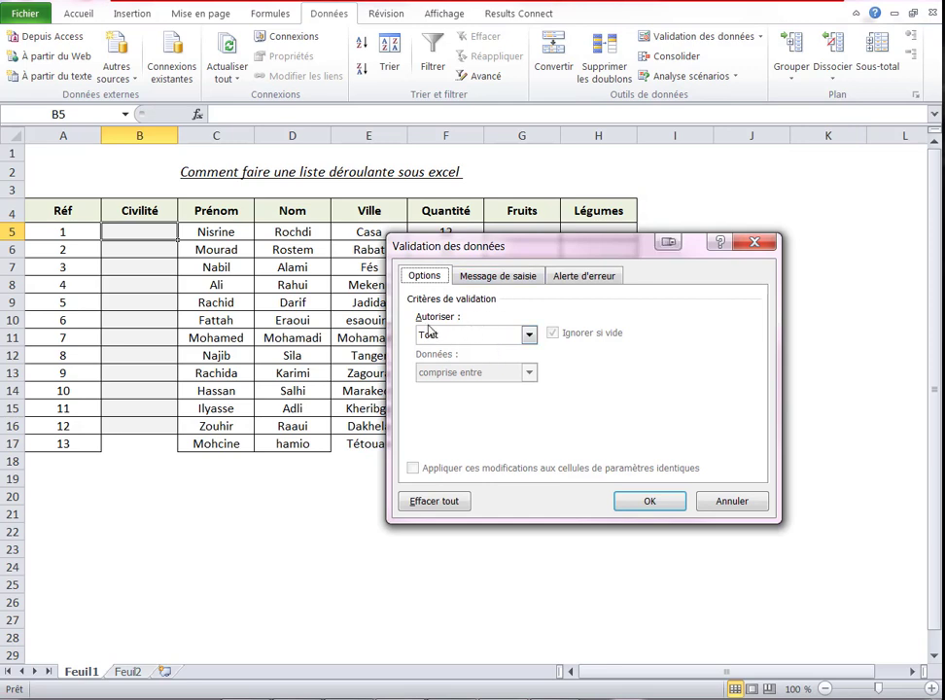
pyautogui.click(467, 338)
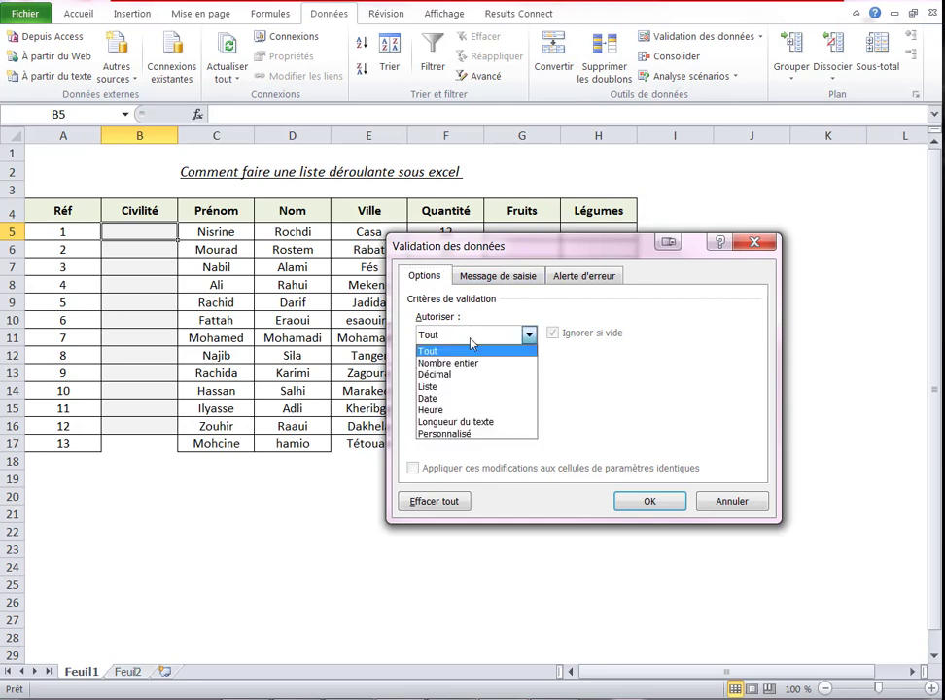
pyautogui.click(446, 390)
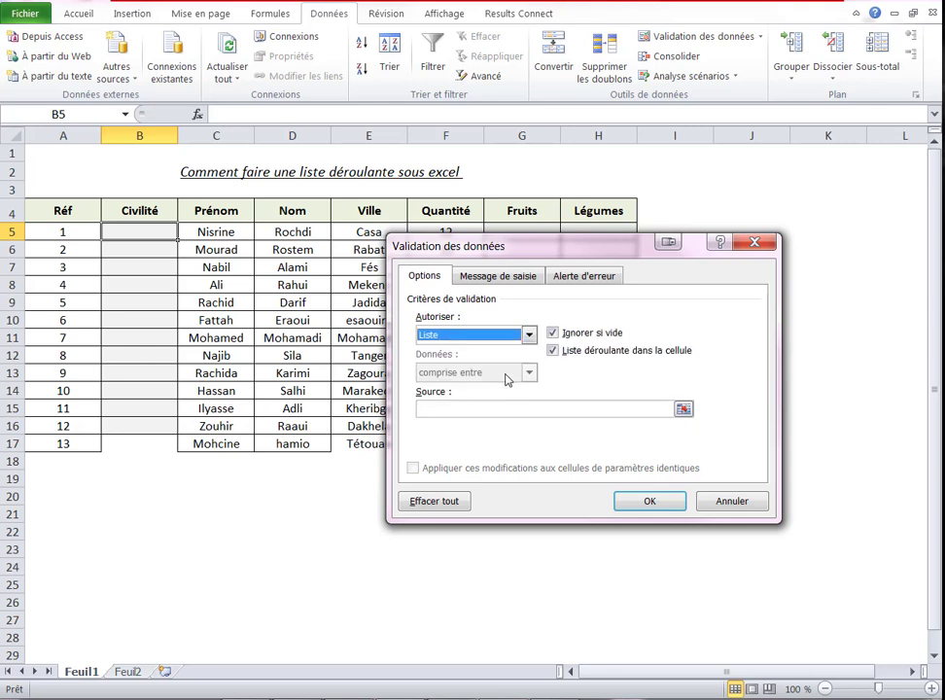
# Enter Monsieur ; Madame ;Mlle as the list source for B5 and apply the validation
pyautogui.click(456, 407)
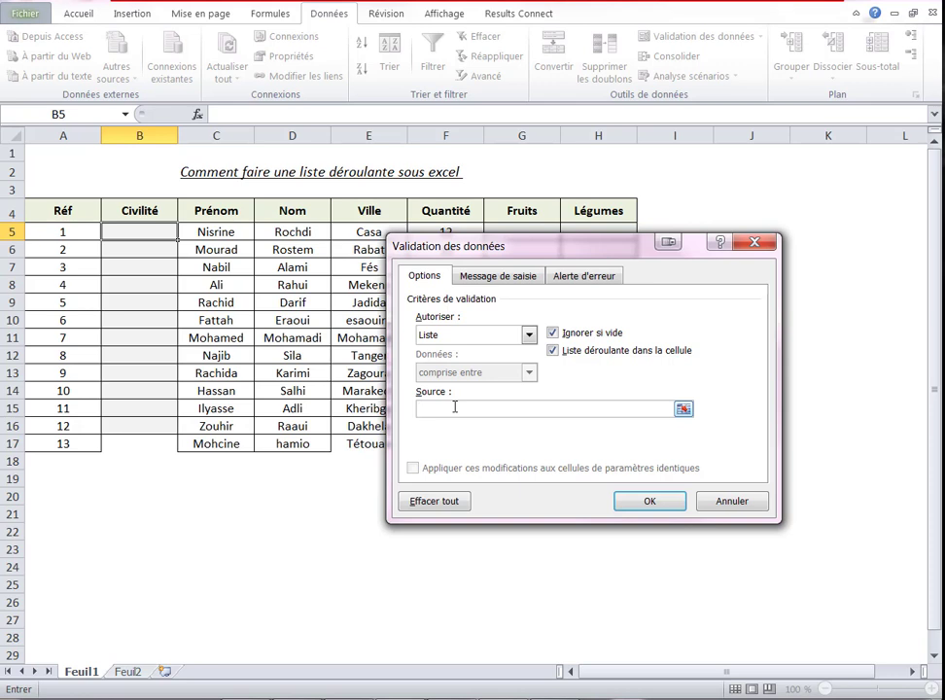
pyautogui.write('jeunesse de William Bouguereau). Monsieur')
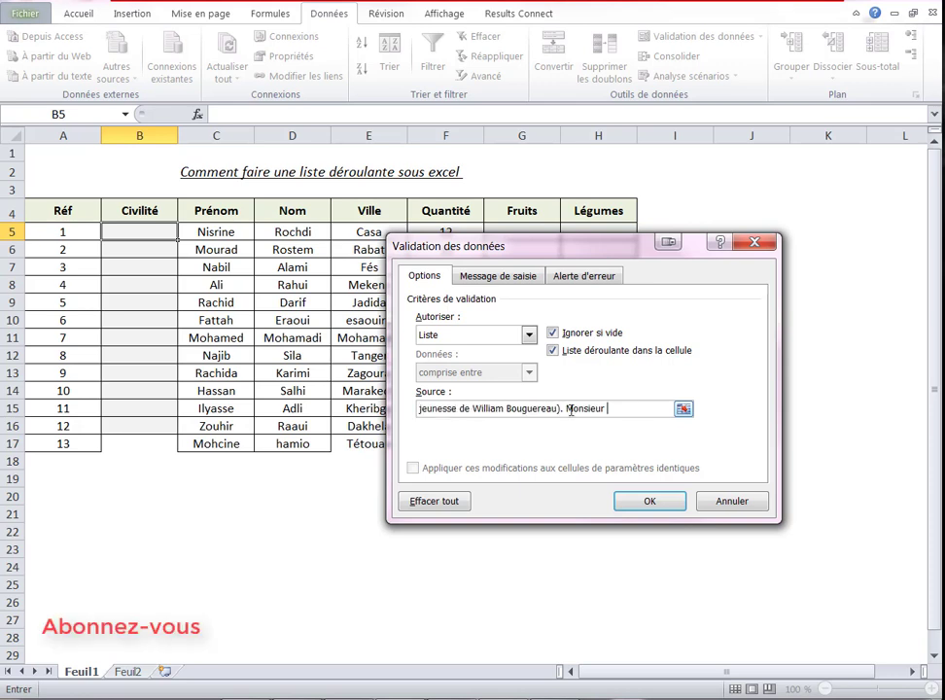
pyautogui.moveTo(571, 410); pyautogui.dragTo(242, 391)
pyautogui.write('Monsieur')
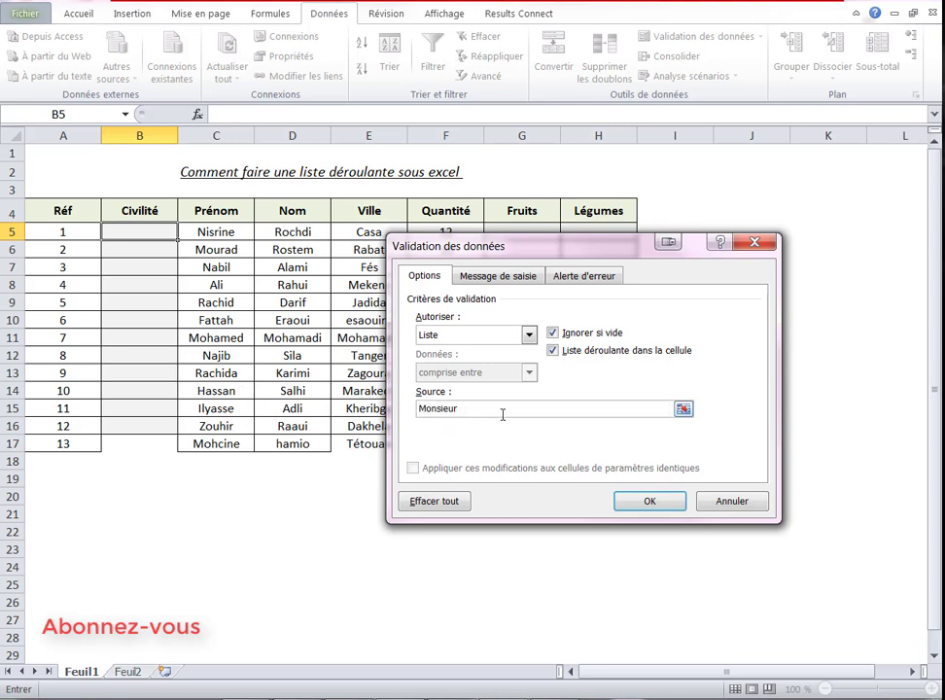
pyautogui.write(' ;')
pyautogui.write('/')
pyautogui.press('BackSpace')
pyautogui.write('; Mada')
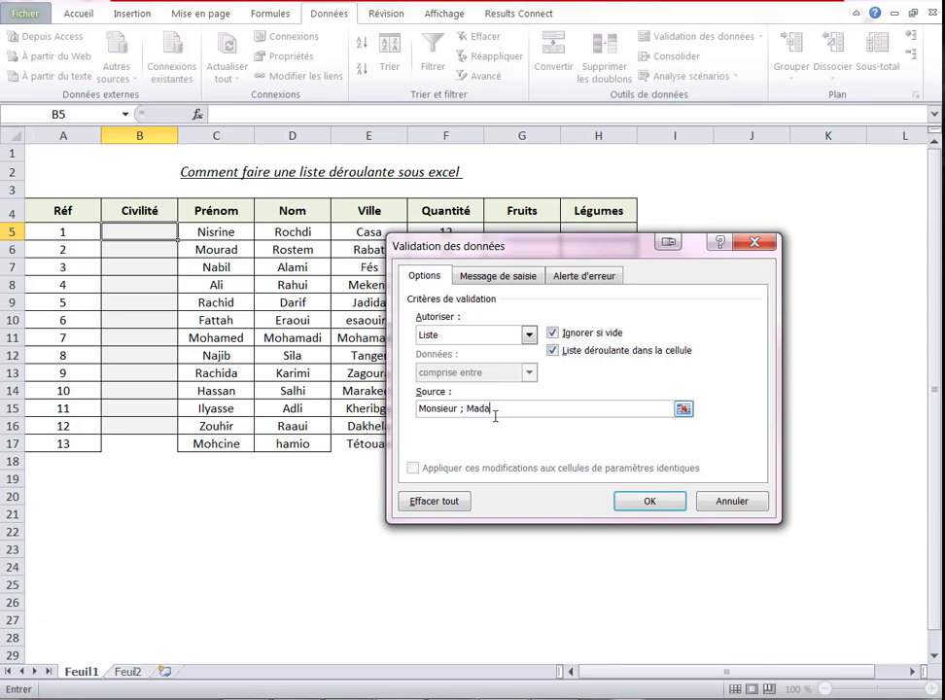
pyautogui.write('me ;Mlle')
pyautogui.click(649, 502)
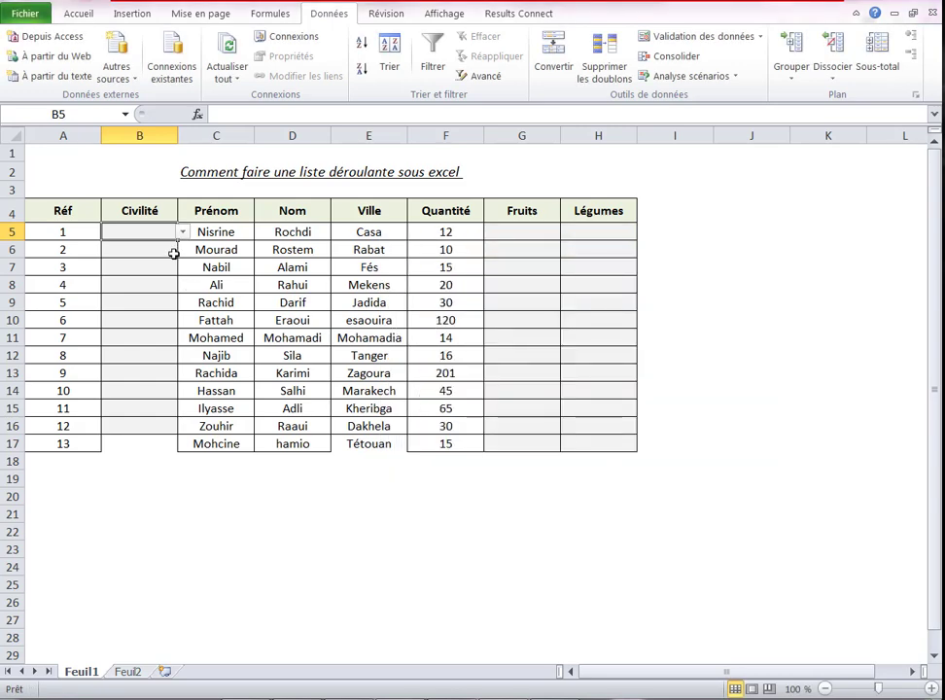
# Try the drop-down list in B5 by choosing Monsieur and replacing it with Madame
pyautogui.click(171, 256)
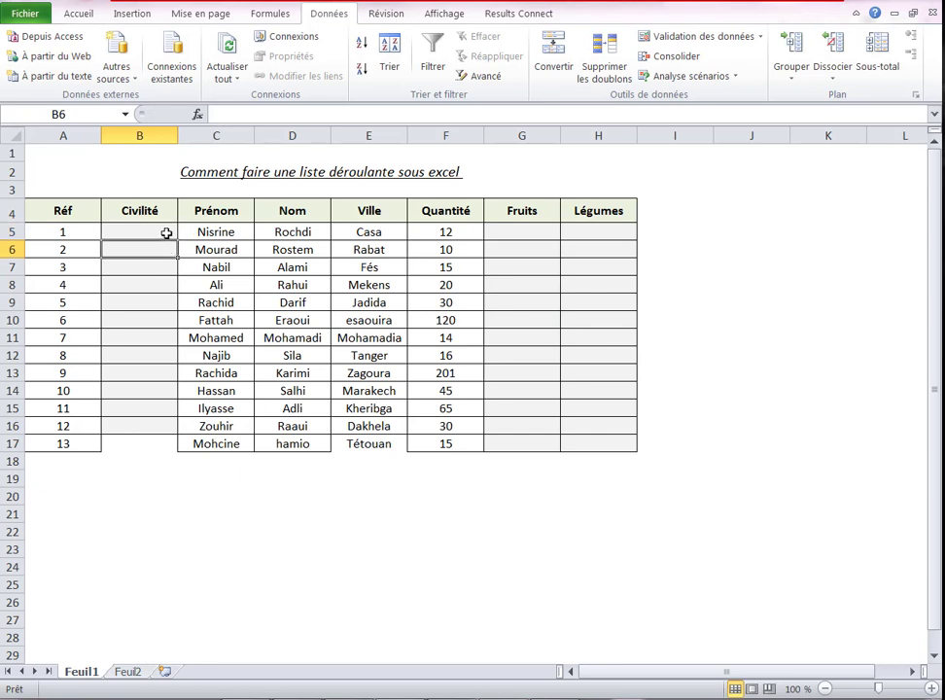
pyautogui.click(169, 231)
pyautogui.click(183, 232)
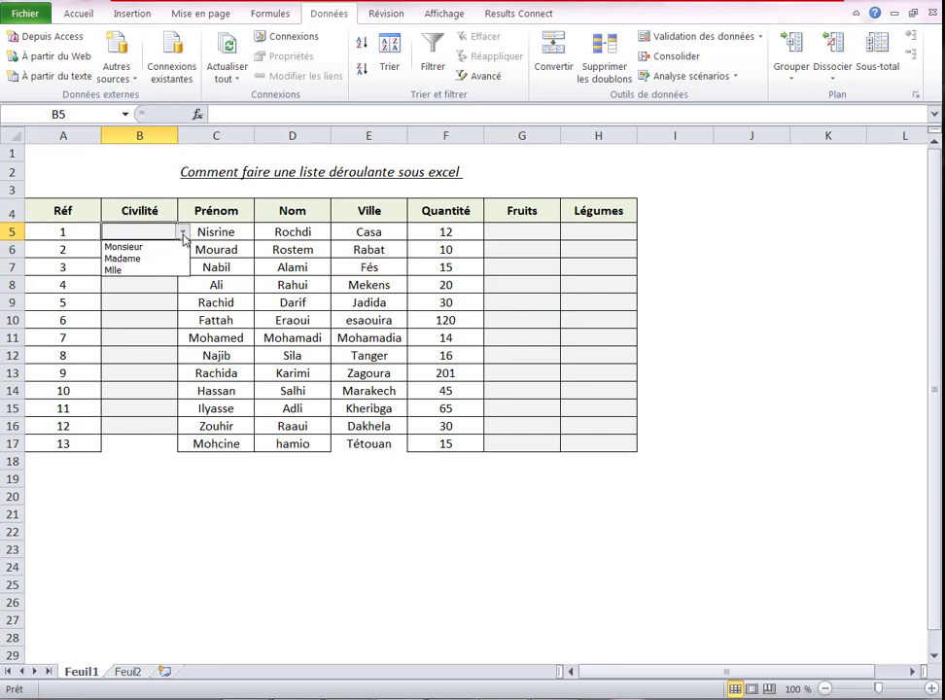
pyautogui.click(146, 249)
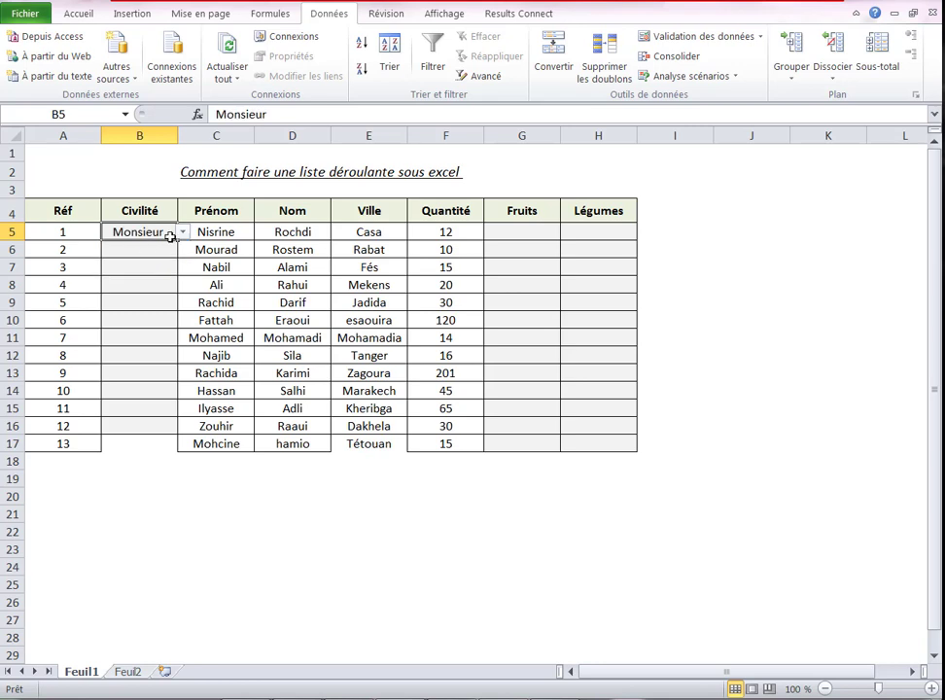
pyautogui.click(182, 233)
pyautogui.click(156, 259)
pyautogui.click(150, 253)
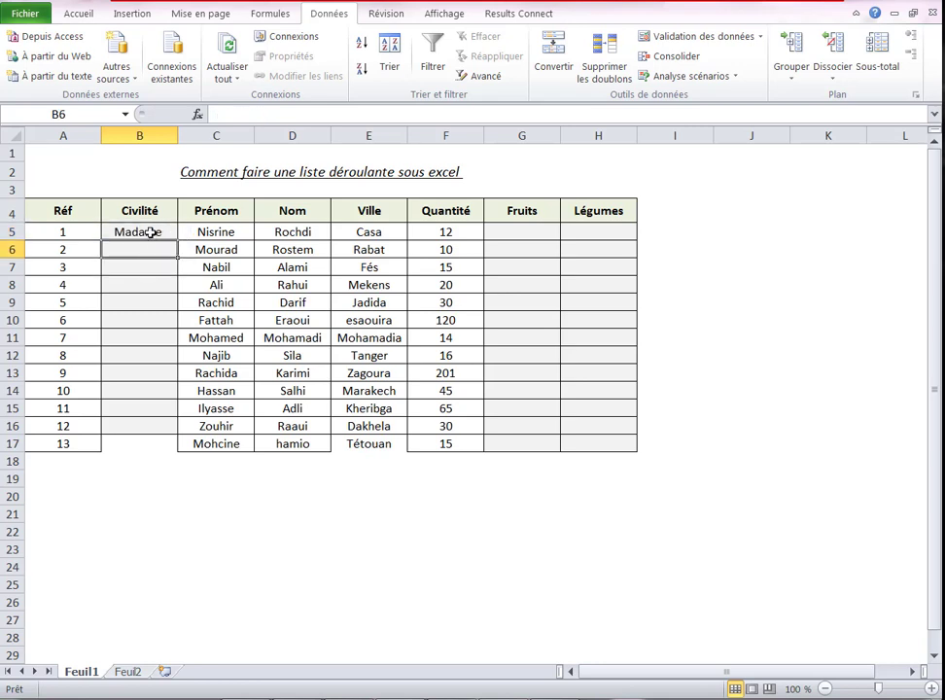
pyautogui.click(151, 232)
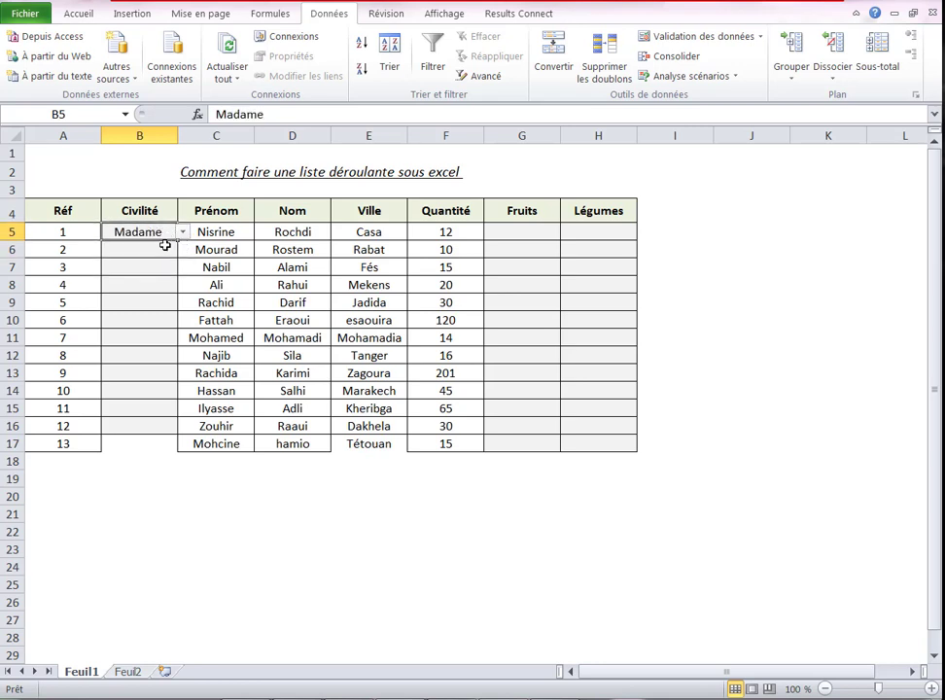
pyautogui.click(165, 245)
# Copy B5 down the Civilité column through B17 and choose Mlle from the list in B7
pyautogui.click(166, 232)
pyautogui.moveTo(178, 243); pyautogui.dragTo(185, 444)
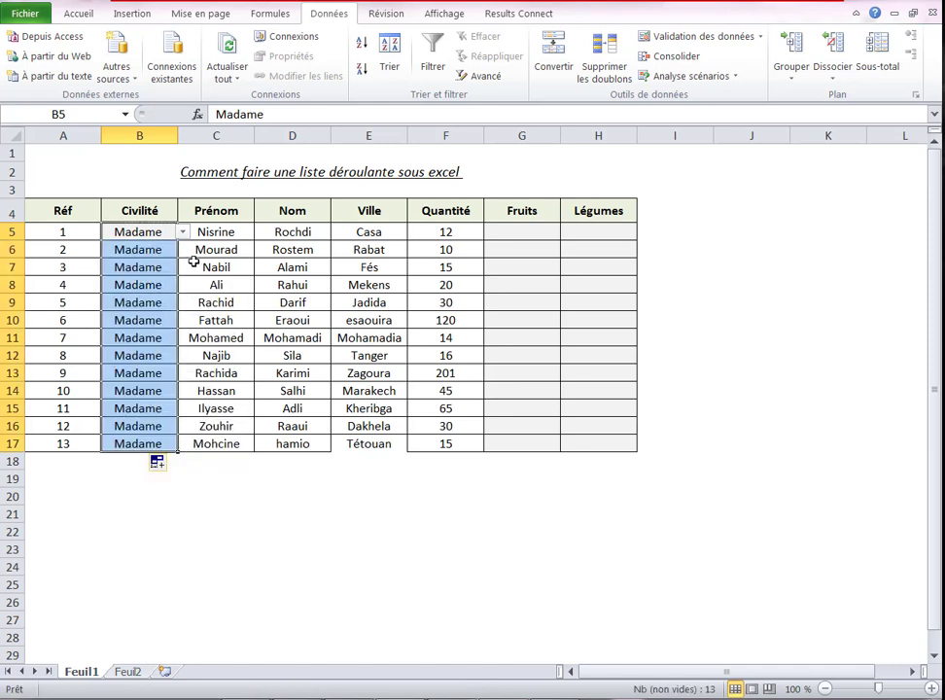
pyautogui.click(162, 265)
pyautogui.click(159, 250)
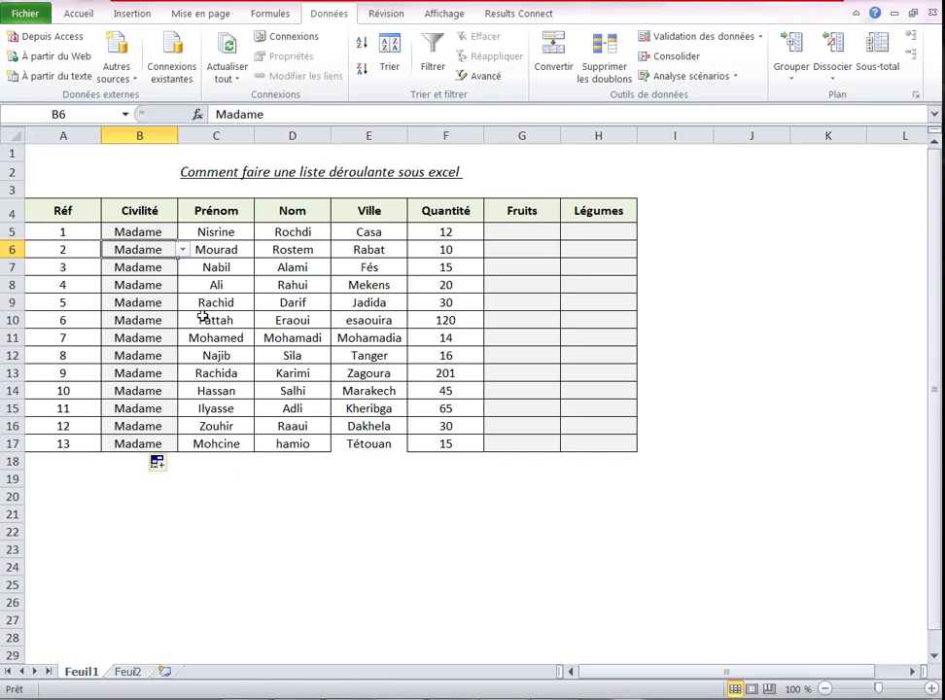
pyautogui.click(167, 265)
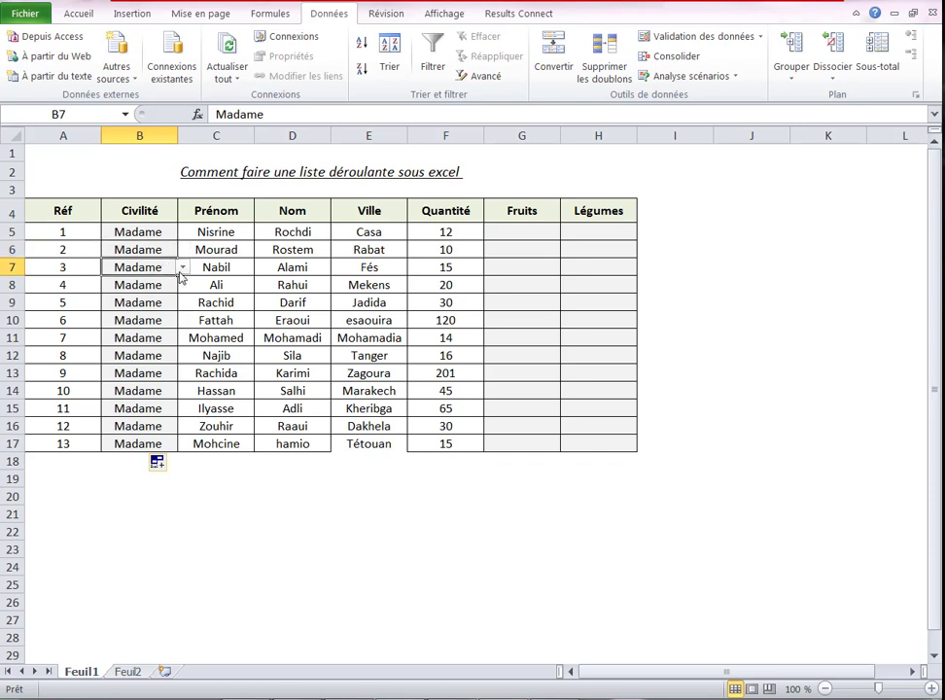
pyautogui.click(183, 267)
pyautogui.click(167, 307)
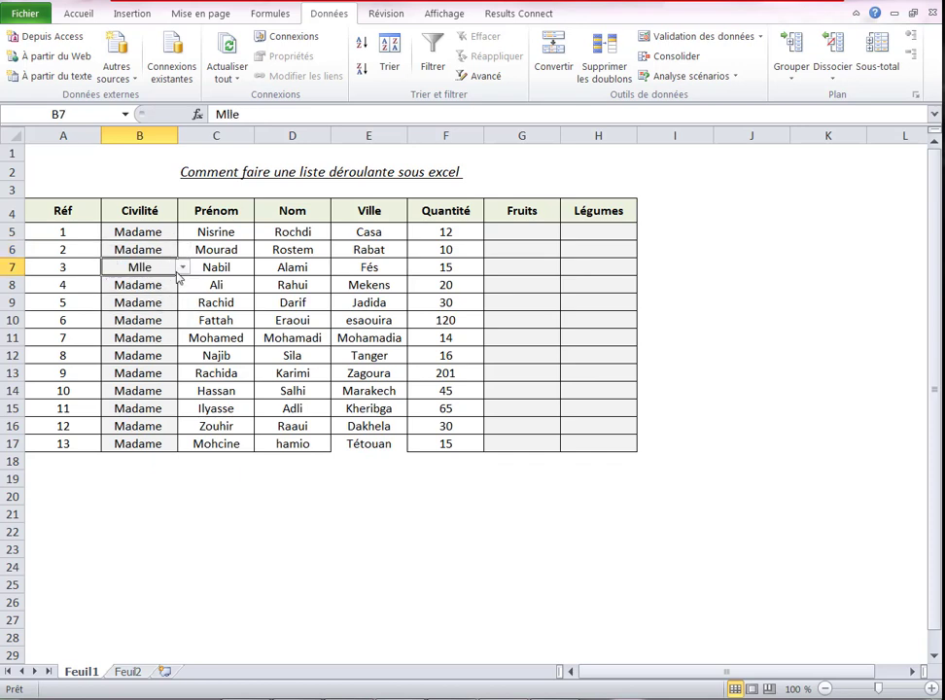
# Undo the choice in B7, the fill down to B17 and the entries chosen in B5
pyautogui.hotkey('ctrl', 'z')
pyautogui.hotkey('ctrl', 'z')
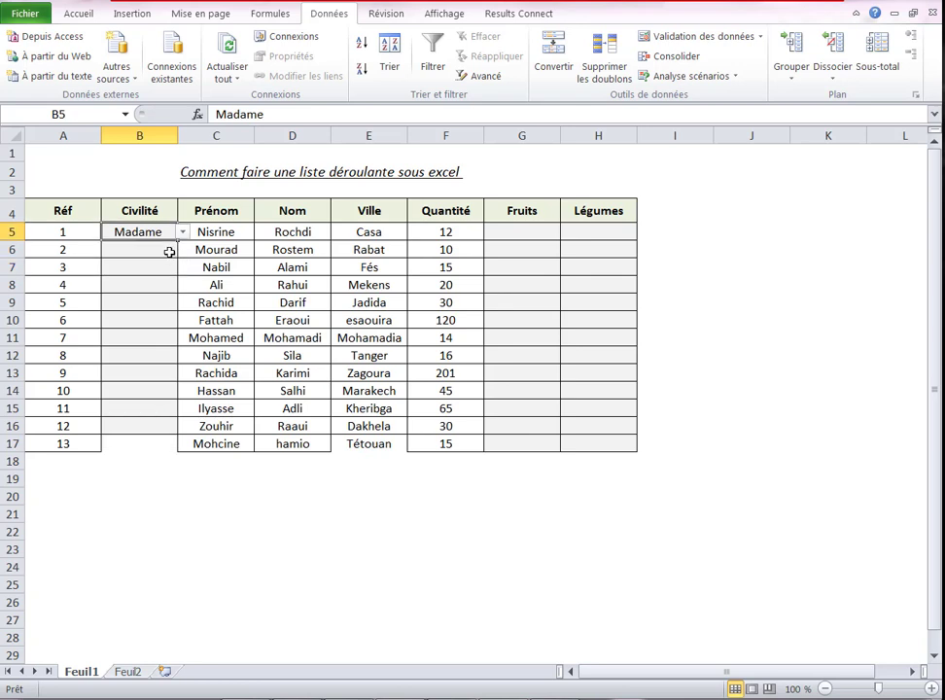
pyautogui.click(168, 252)
pyautogui.click(145, 233)
pyautogui.click(183, 233)
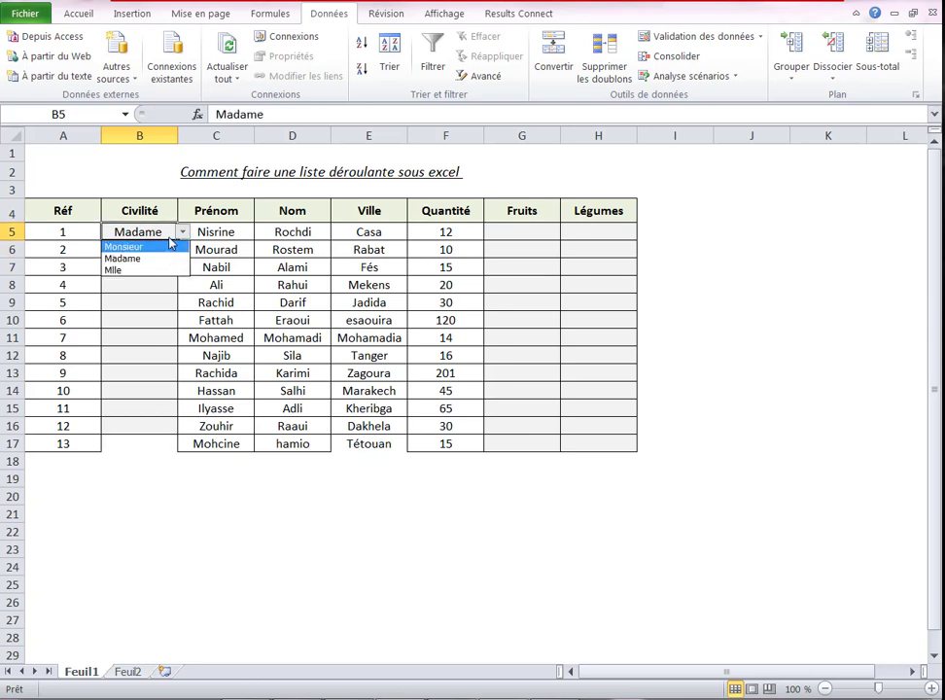
pyautogui.click(183, 235)
pyautogui.click(161, 246)
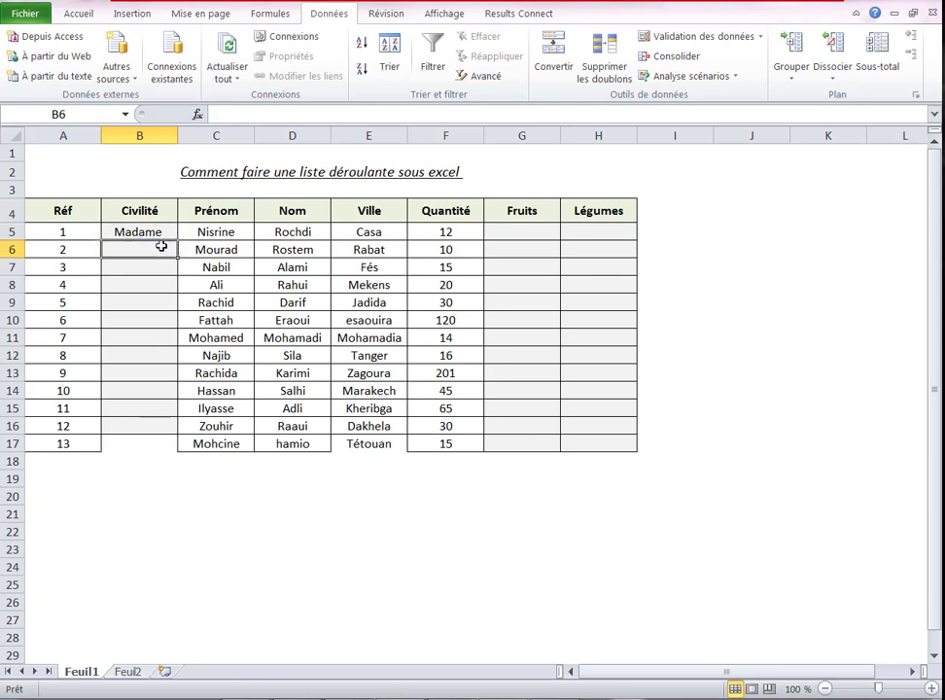
pyautogui.hotkey('ctrl', 'z')
pyautogui.hotkey('ctrl', 'z')
pyautogui.click(163, 233)
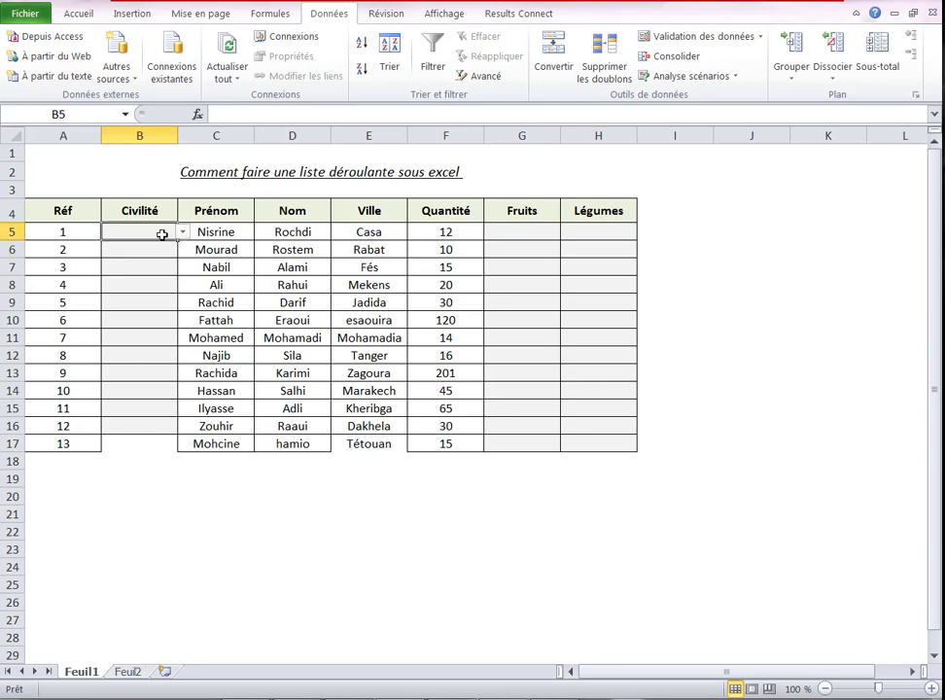
# Extend the empty drop-down cell B5 down the Civilité column through B17
pyautogui.moveTo(163, 234)
pyautogui.mouseDown()
pyautogui.moveTo(148, 247)
pyautogui.moveTo(150, 234)
pyautogui.mouseUp()
pyautogui.moveTo(177, 240); pyautogui.dragTo(179, 444)
pyautogui.click(160, 355)
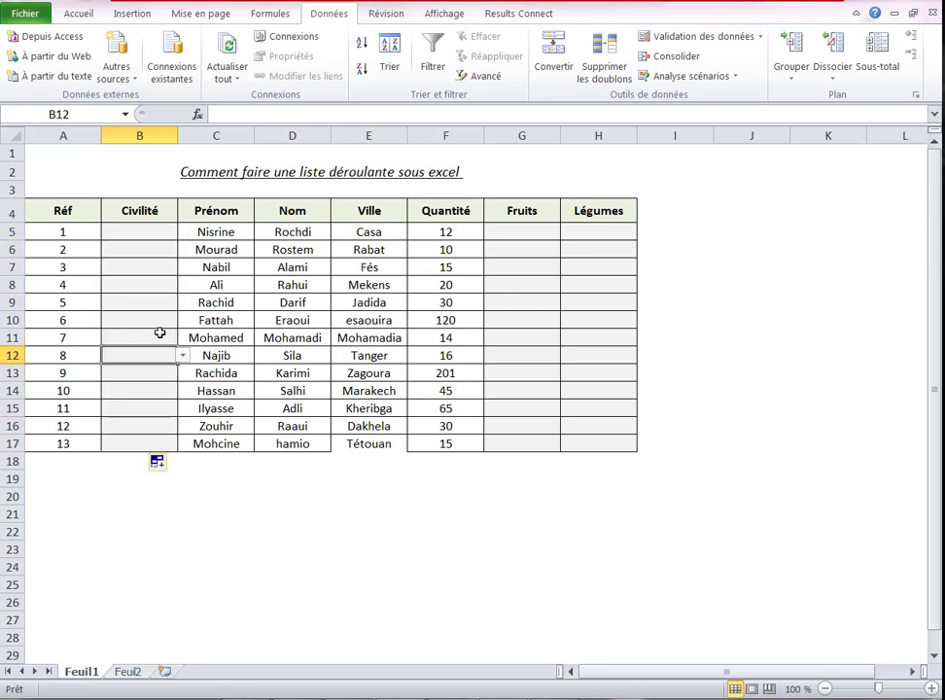
pyautogui.click(155, 304)
pyautogui.click(159, 337)
# Choose Madame in B5 and Mlle in B10 from their drop-down lists
pyautogui.click(159, 233)
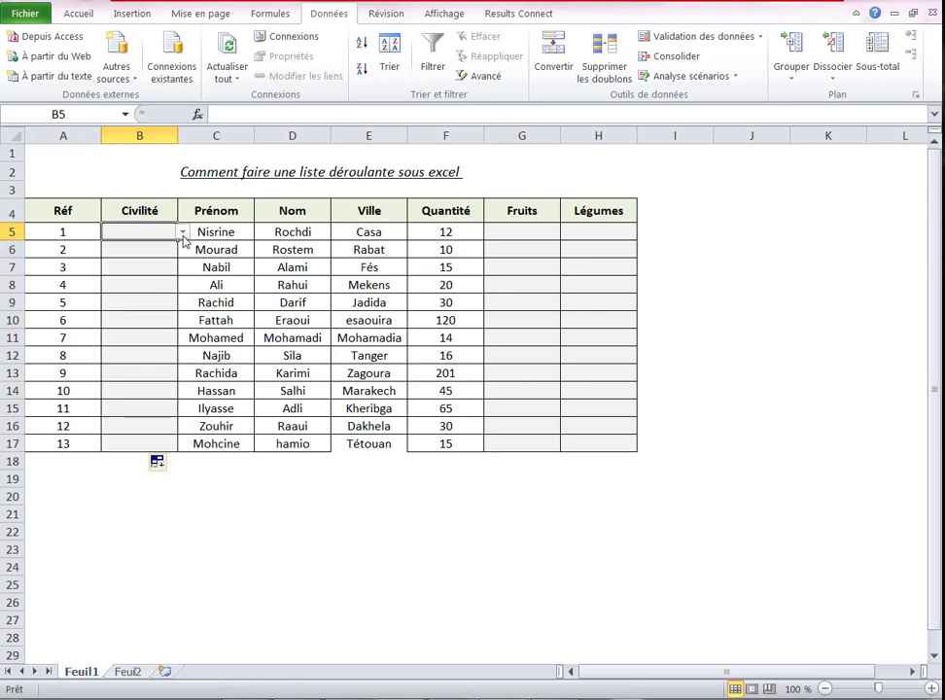
pyautogui.click(181, 233)
pyautogui.click(163, 259)
pyautogui.click(153, 318)
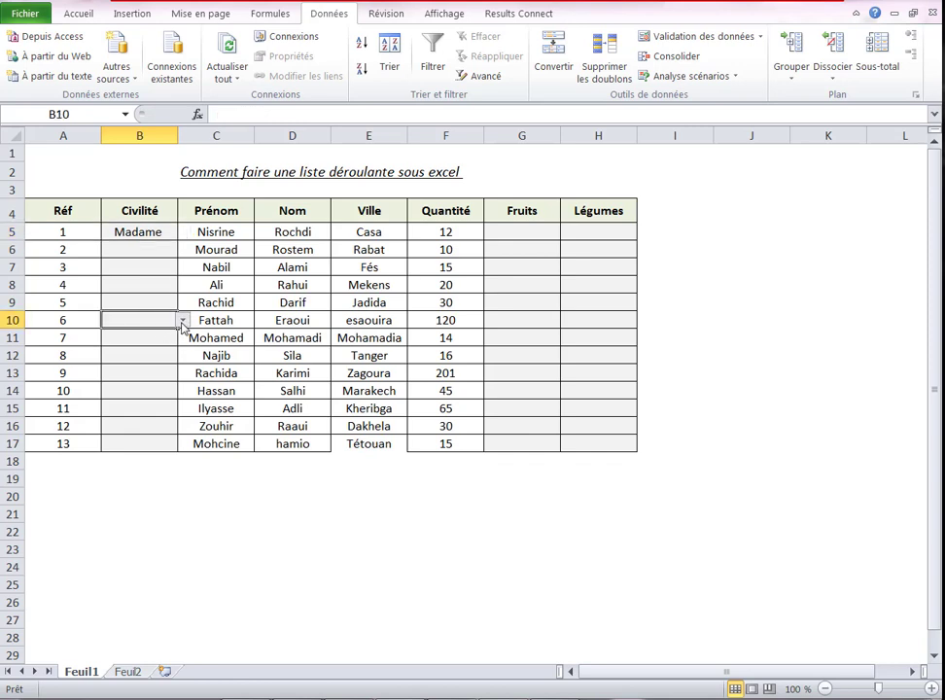
pyautogui.click(182, 320)
pyautogui.click(161, 359)
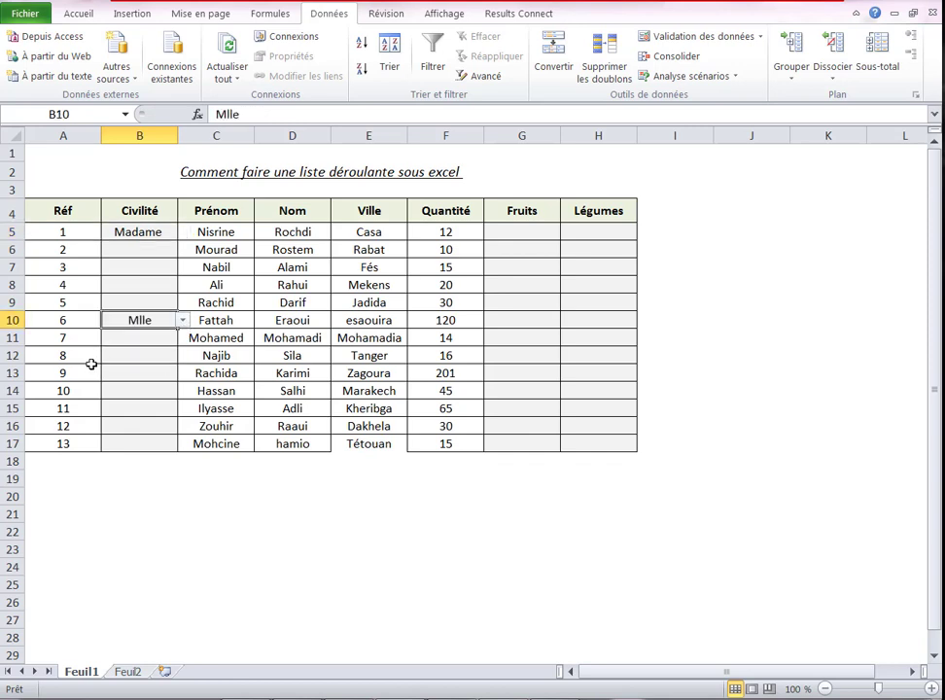
# Set the Civilité in B16 to Monsieur from its drop-down list
pyautogui.click(151, 423)
pyautogui.click(182, 426)
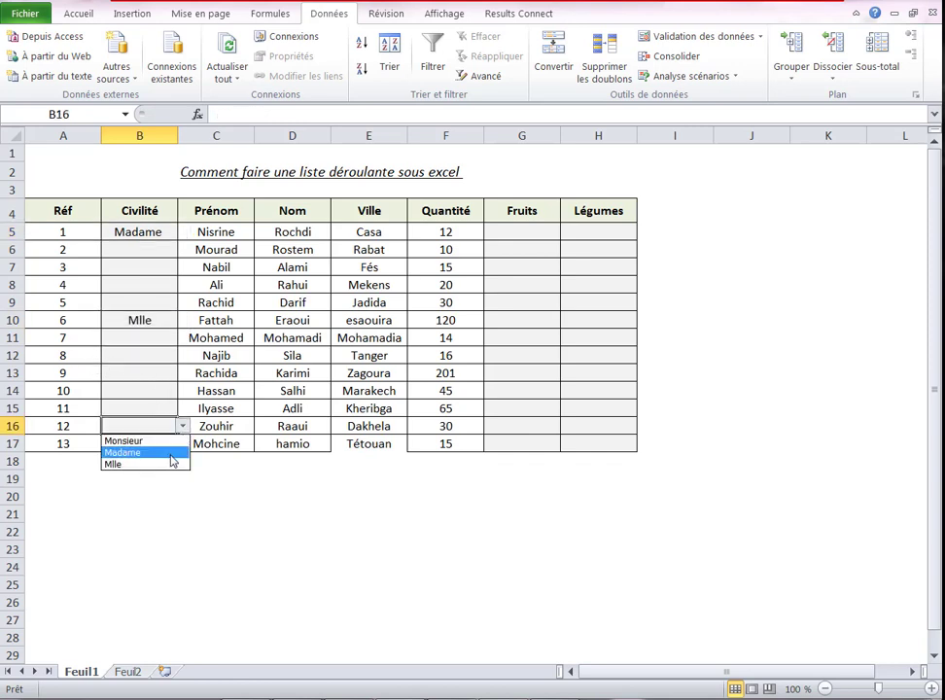
pyautogui.click(173, 455)
pyautogui.click(182, 426)
pyautogui.click(165, 440)
pyautogui.click(156, 388)
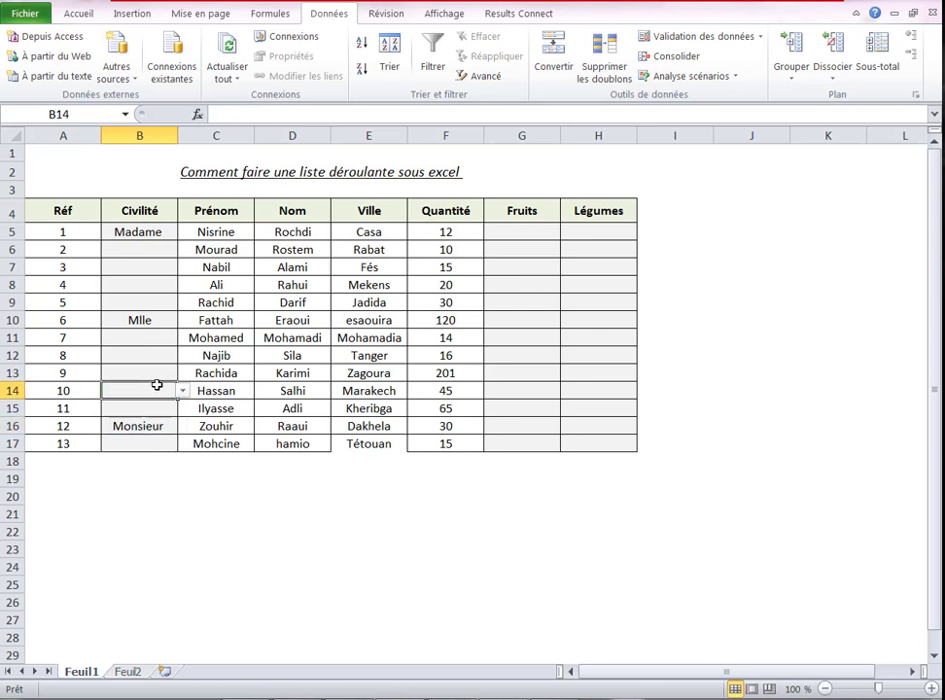
pyautogui.click(154, 253)
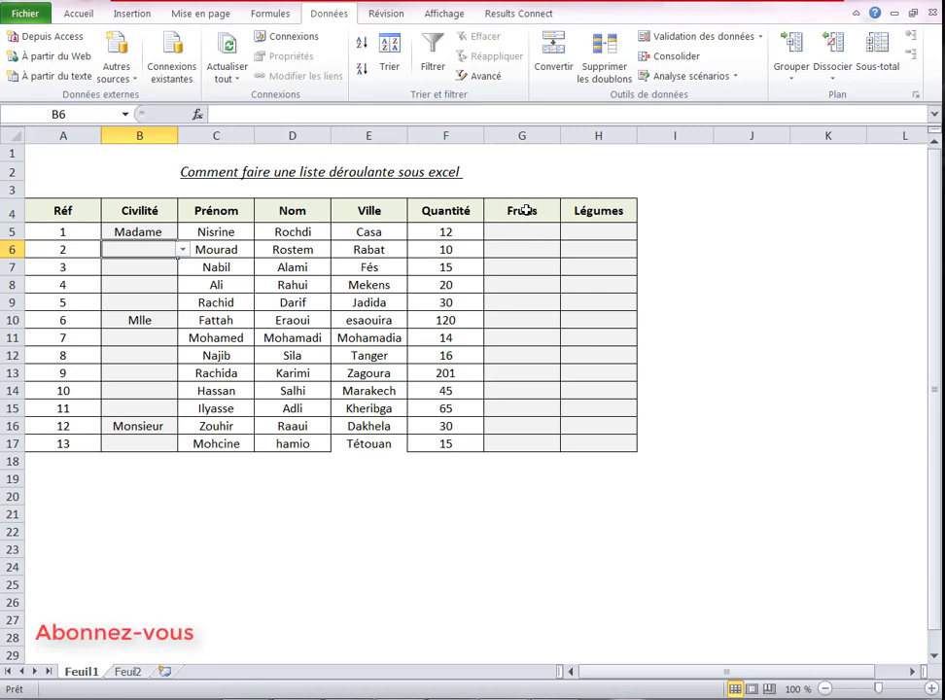
# Set the data validation of G5 in the Fruits column to allow a Liste
pyautogui.click(543, 245)
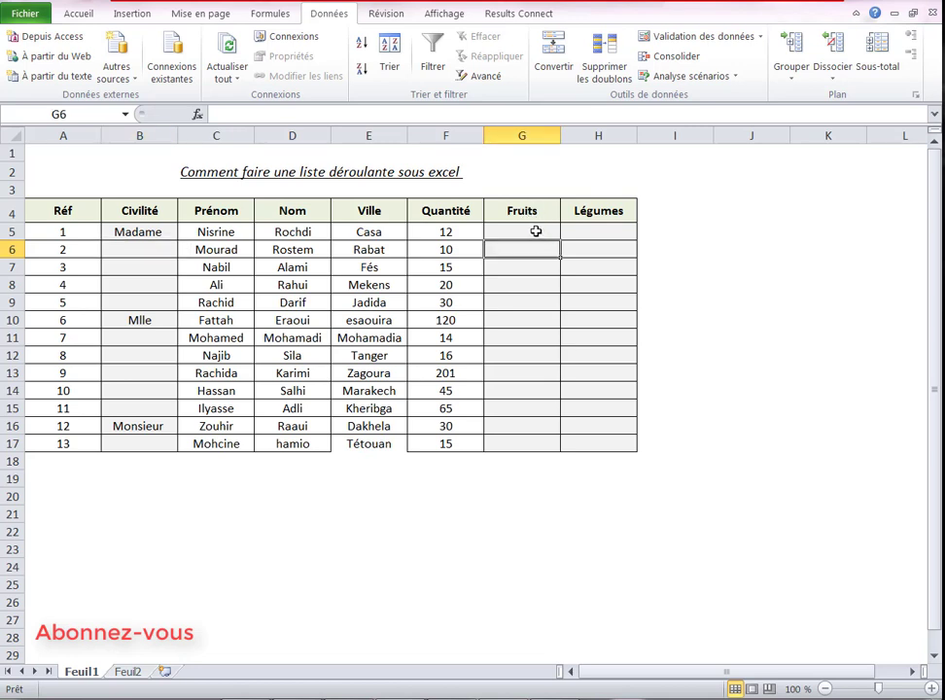
pyautogui.click(535, 231)
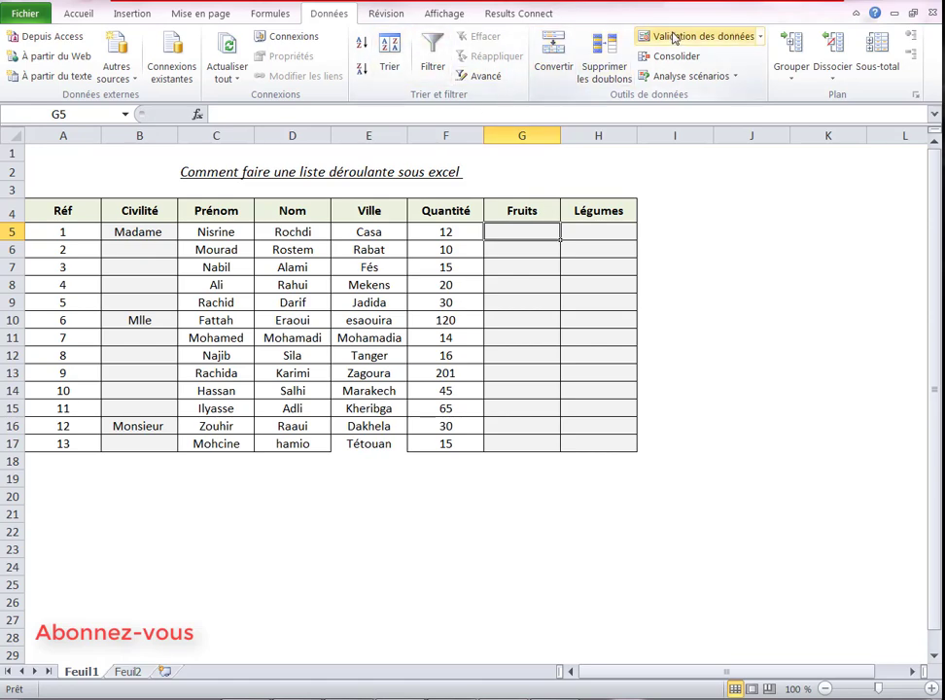
pyautogui.click(672, 37)
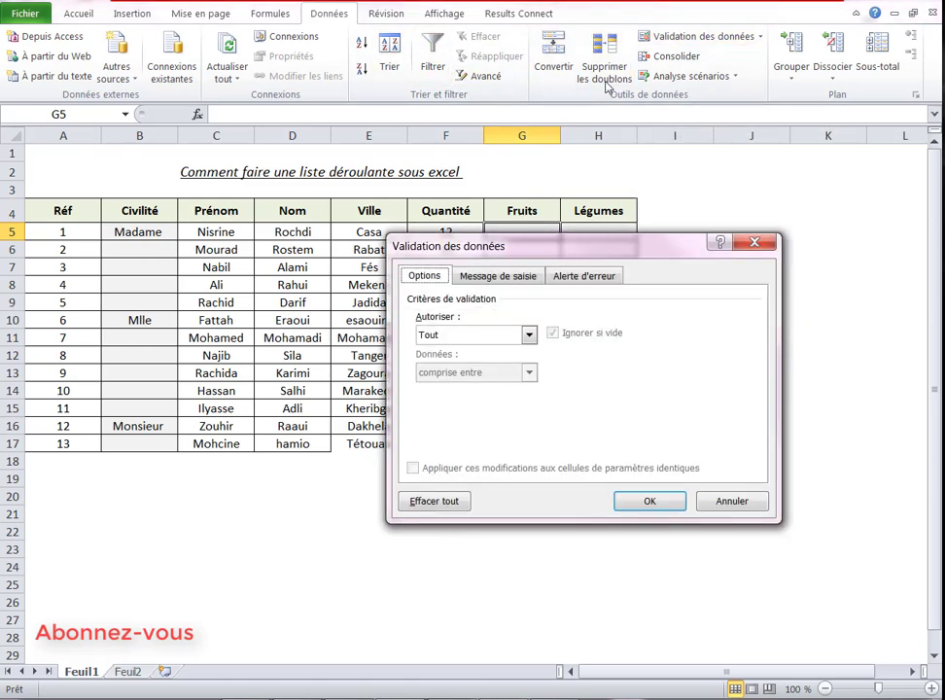
pyautogui.moveTo(540, 252); pyautogui.dragTo(499, 242)
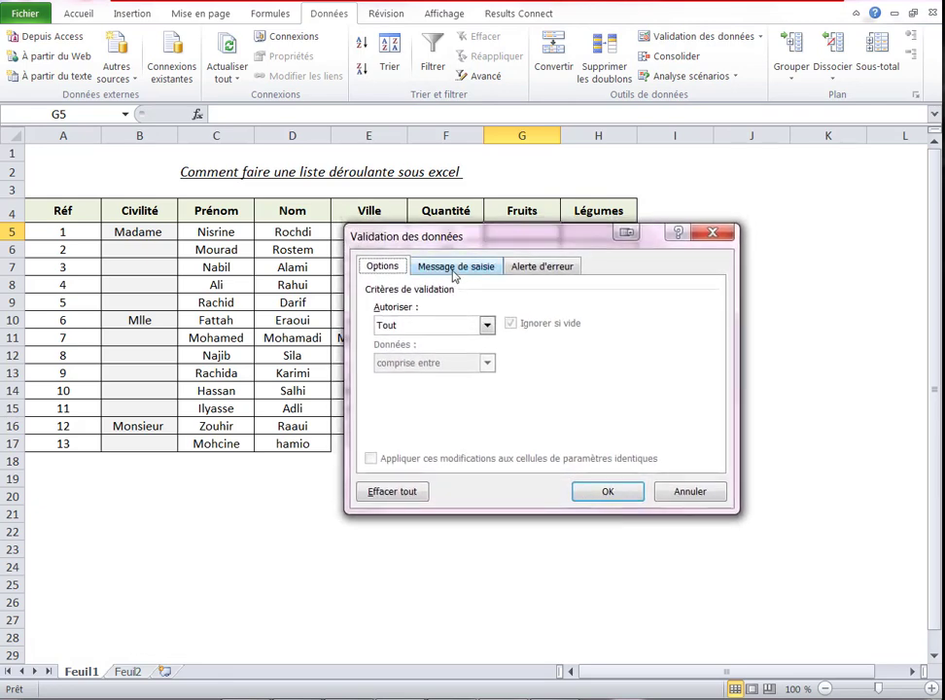
pyautogui.click(460, 327)
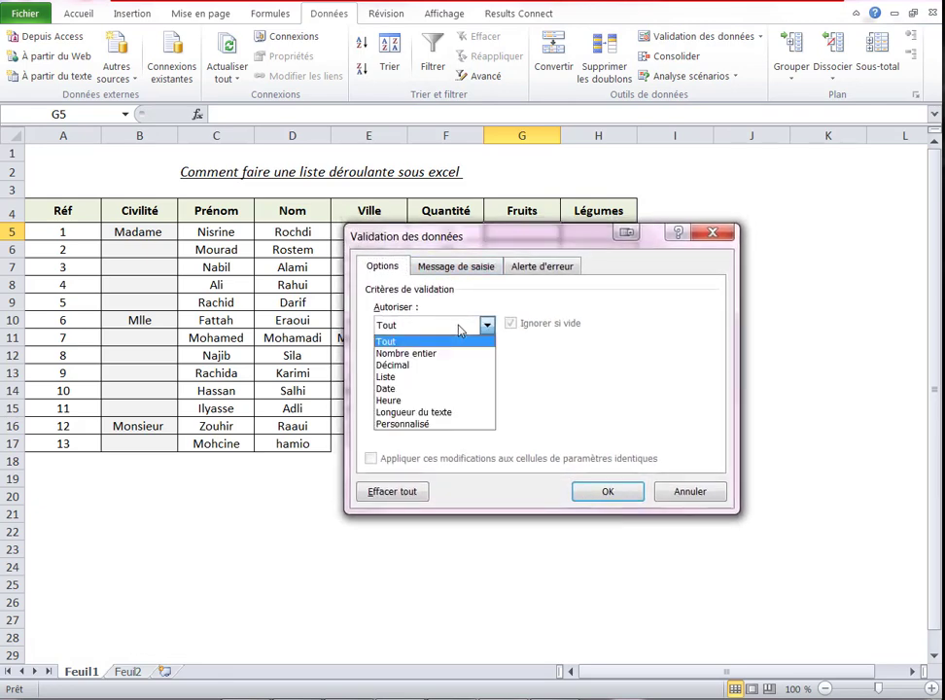
pyautogui.click(407, 378)
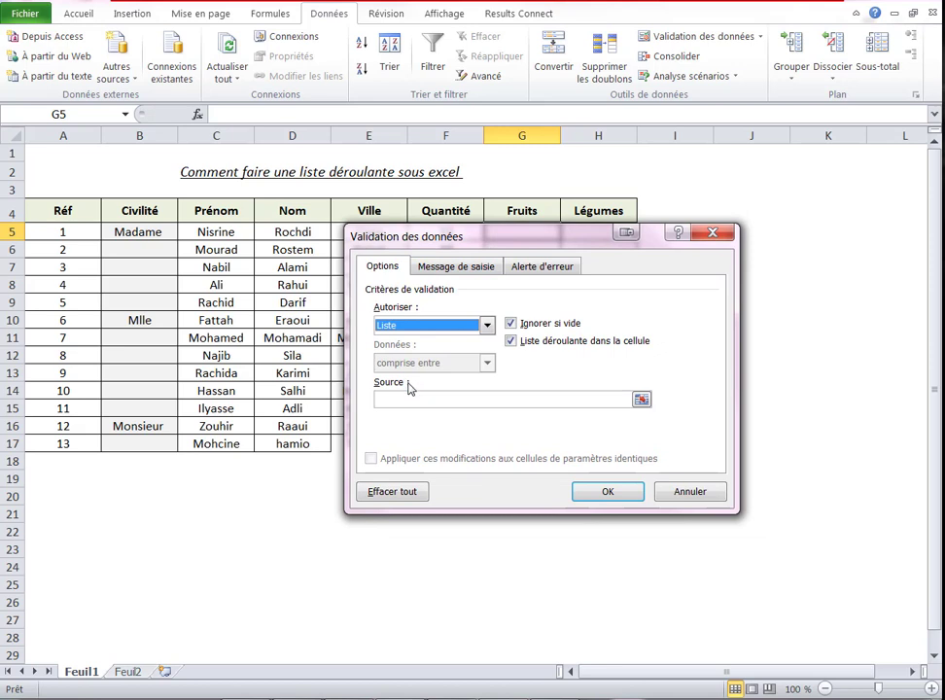
# Use the fruit names in =Feuil2!$B$4:$B$32 as the source of G5's validation list and apply it
pyautogui.click(641, 402)
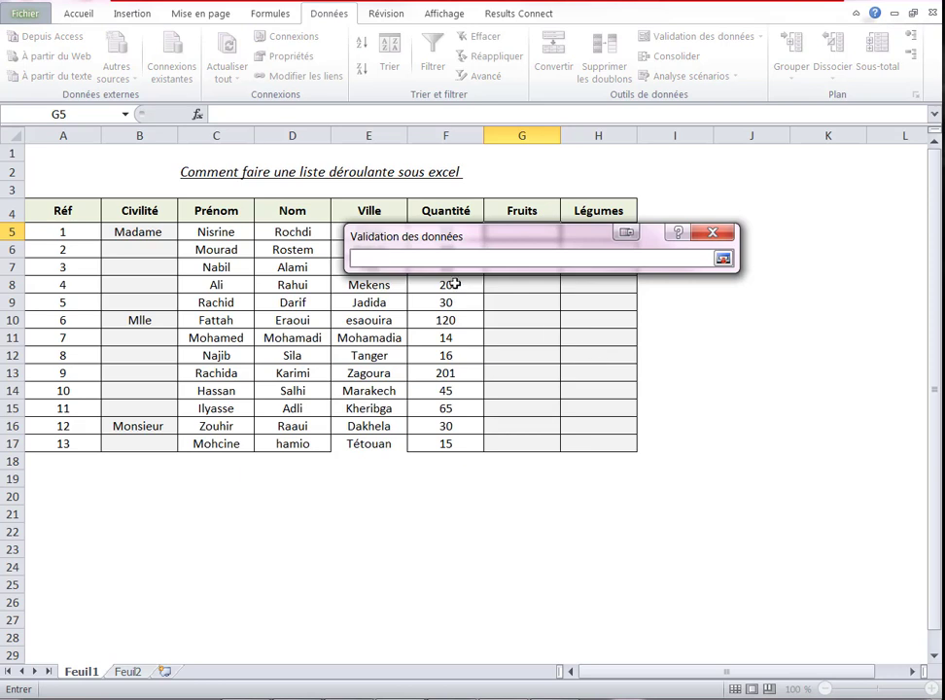
pyautogui.click(129, 672)
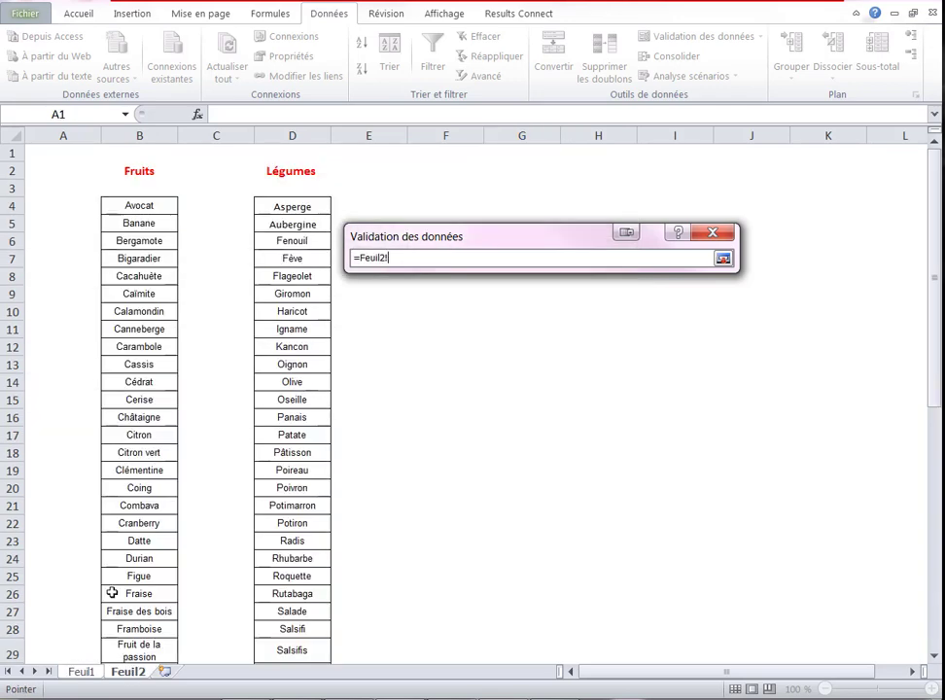
pyautogui.moveTo(121, 205); pyautogui.dragTo(160, 636)
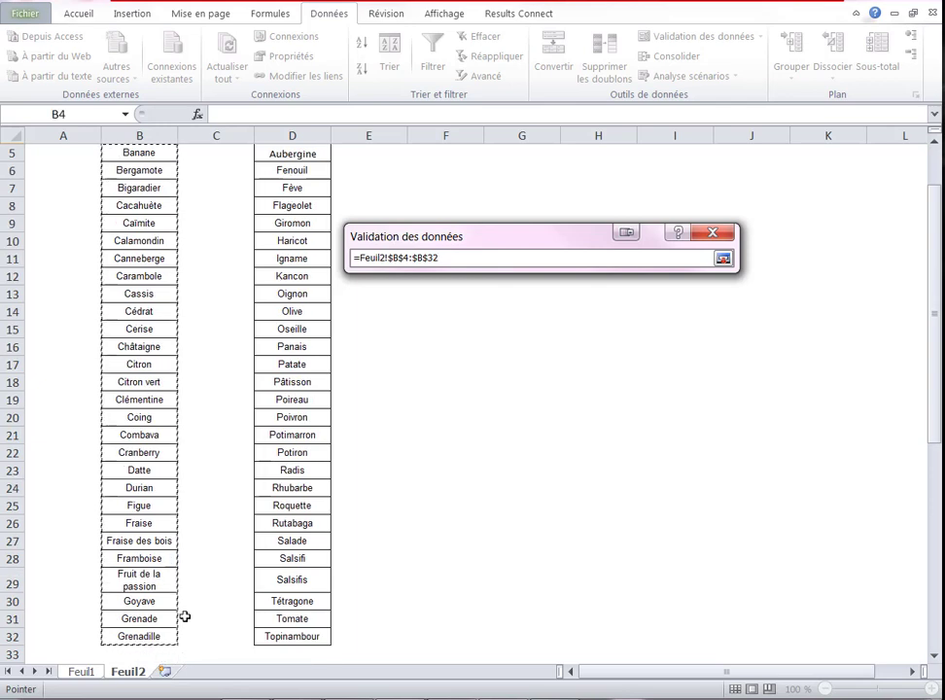
pyautogui.click(723, 260)
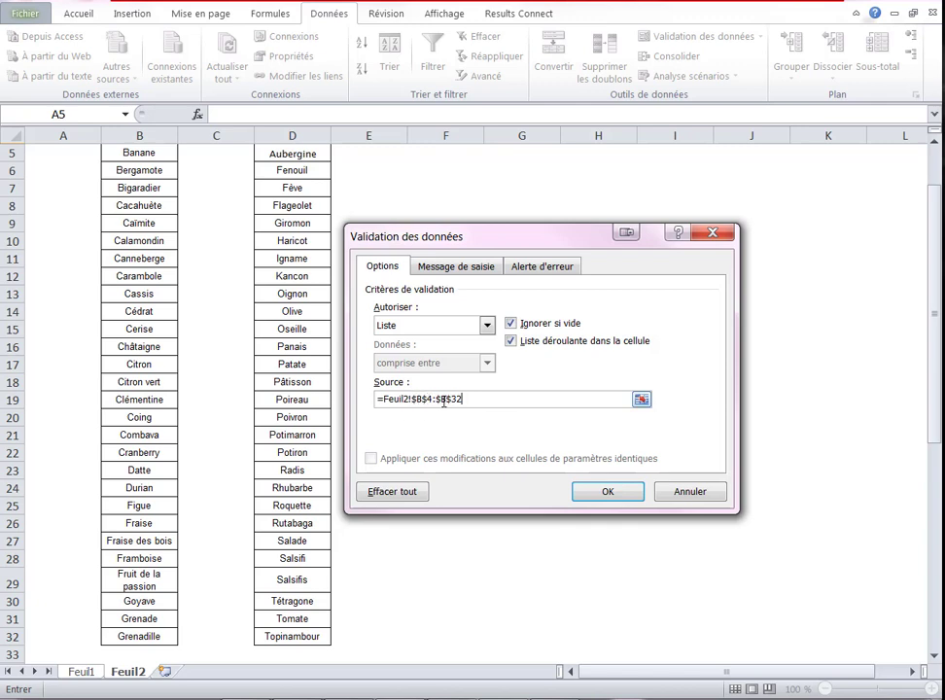
pyautogui.click(626, 493)
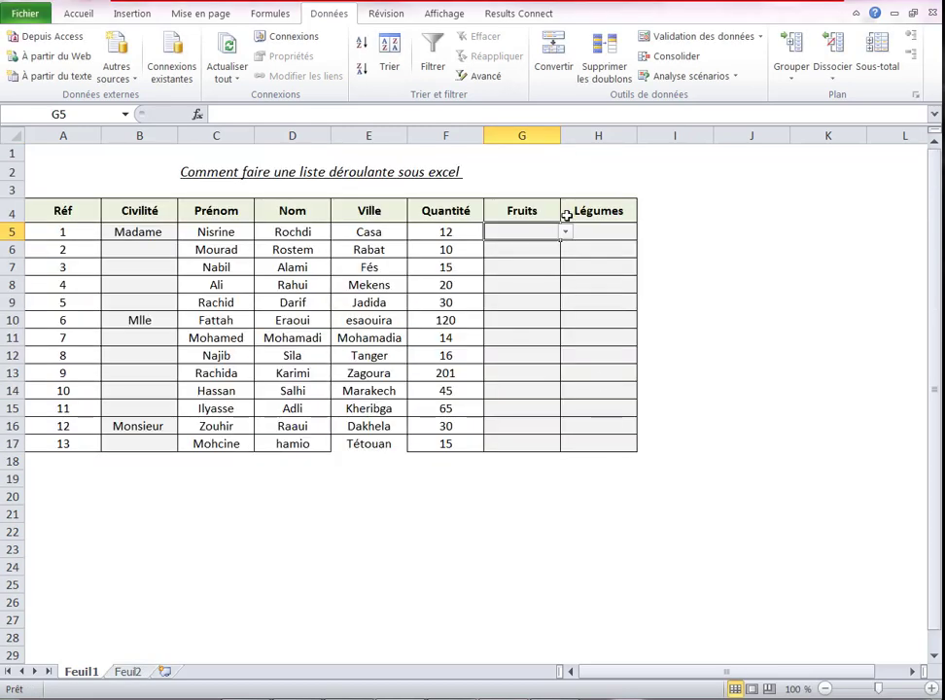
# Browse the fruits offered by G5's drop-down list without choosing one
pyautogui.click(565, 233)
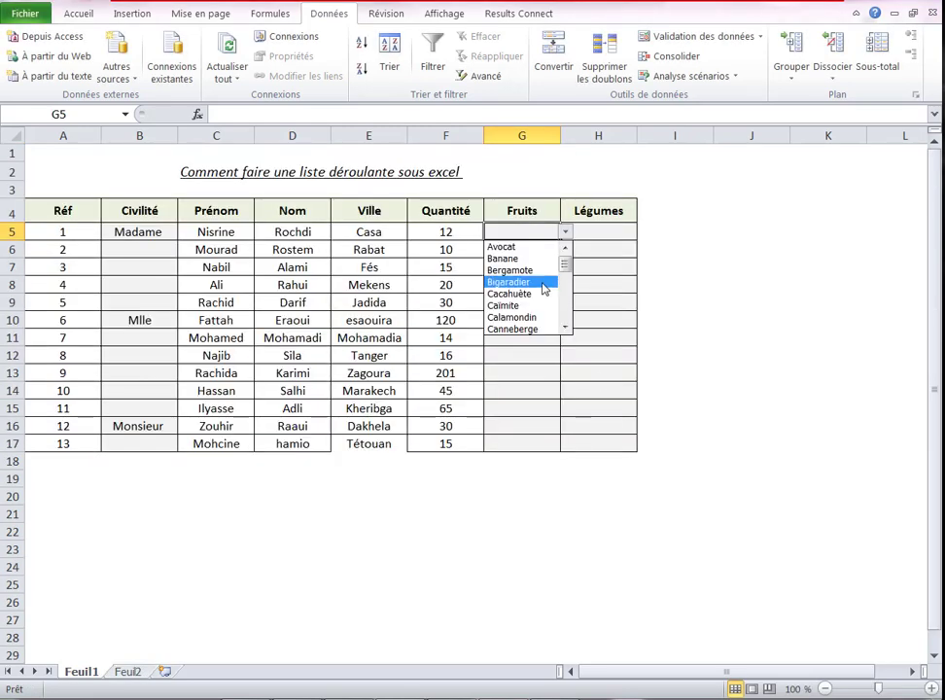
pyautogui.moveTo(564, 267); pyautogui.dragTo(642, 286)
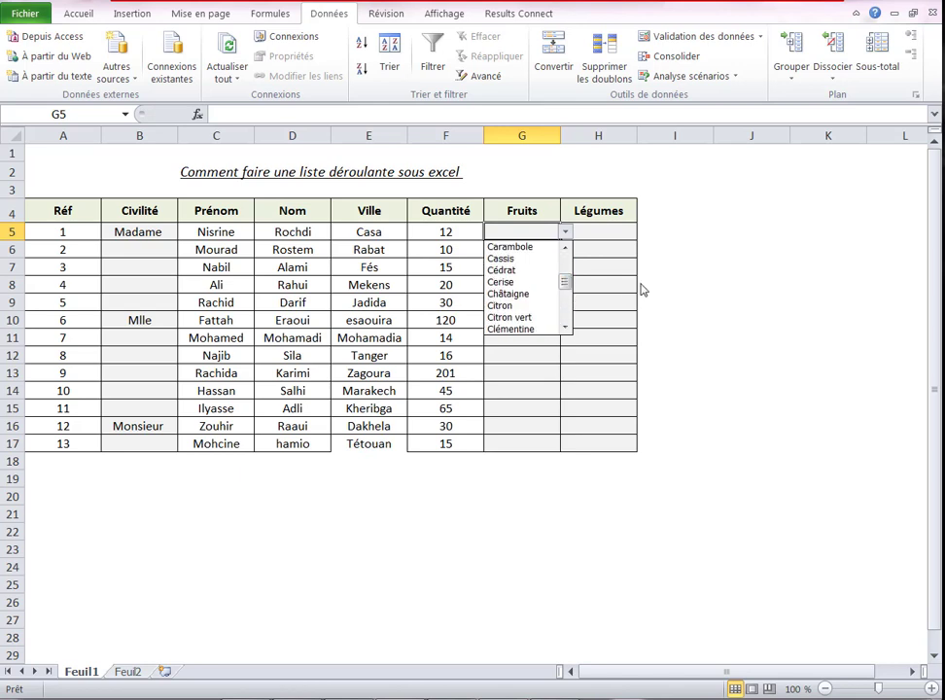
pyautogui.click(650, 283)
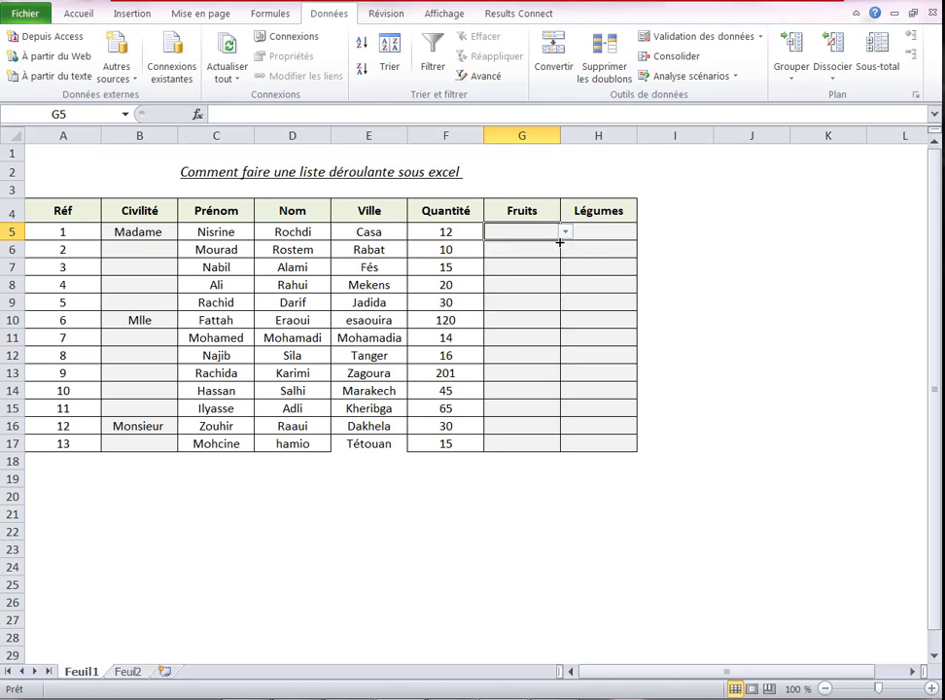
# Extend the empty drop-down cell G5 down the Fruits column through G17 and check the list in G8
pyautogui.moveTo(562, 241); pyautogui.dragTo(559, 444)
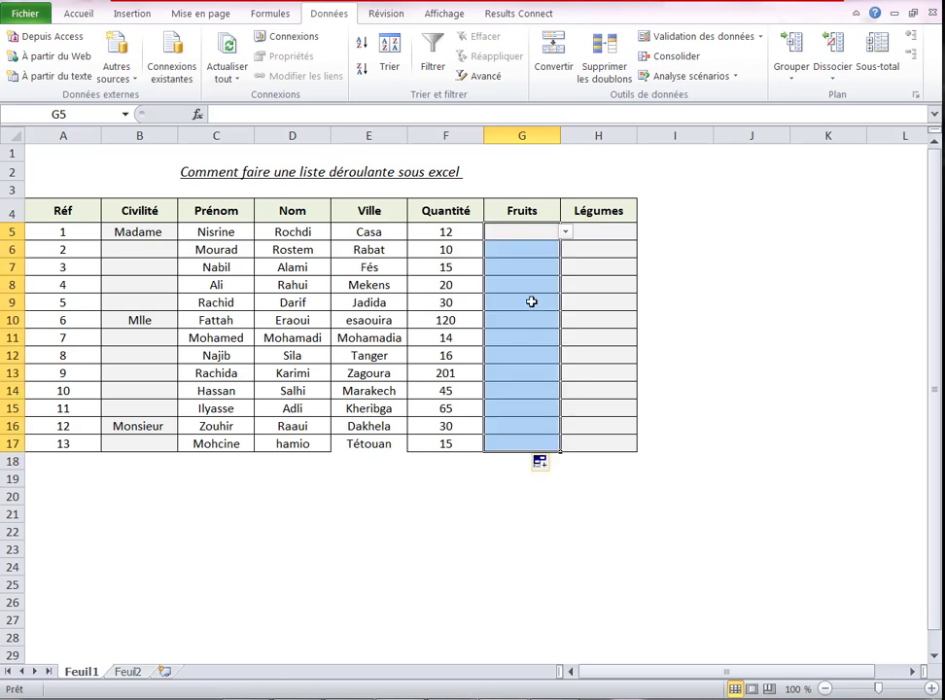
pyautogui.click(570, 297)
pyautogui.click(538, 291)
pyautogui.click(565, 285)
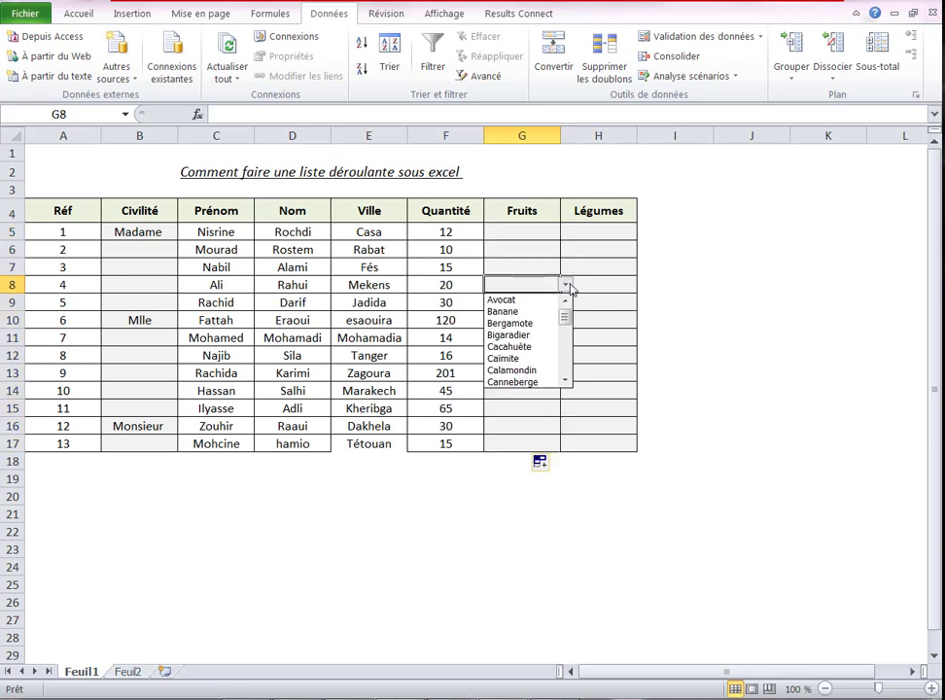
# Change the Civilité in B10 to Monsieur from its drop-down list
pyautogui.click(139, 319)
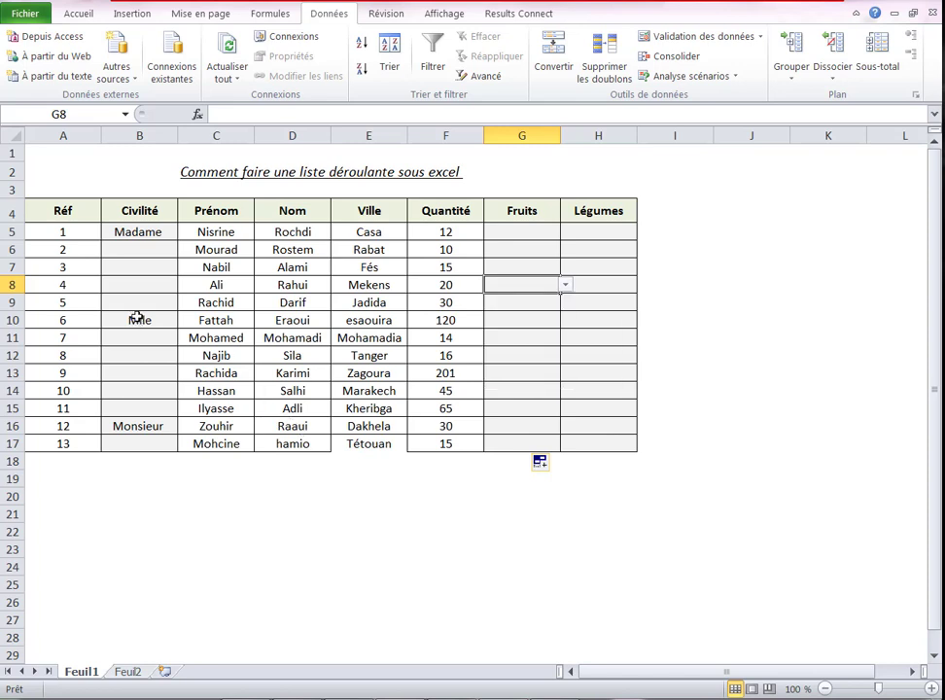
pyautogui.click(139, 318)
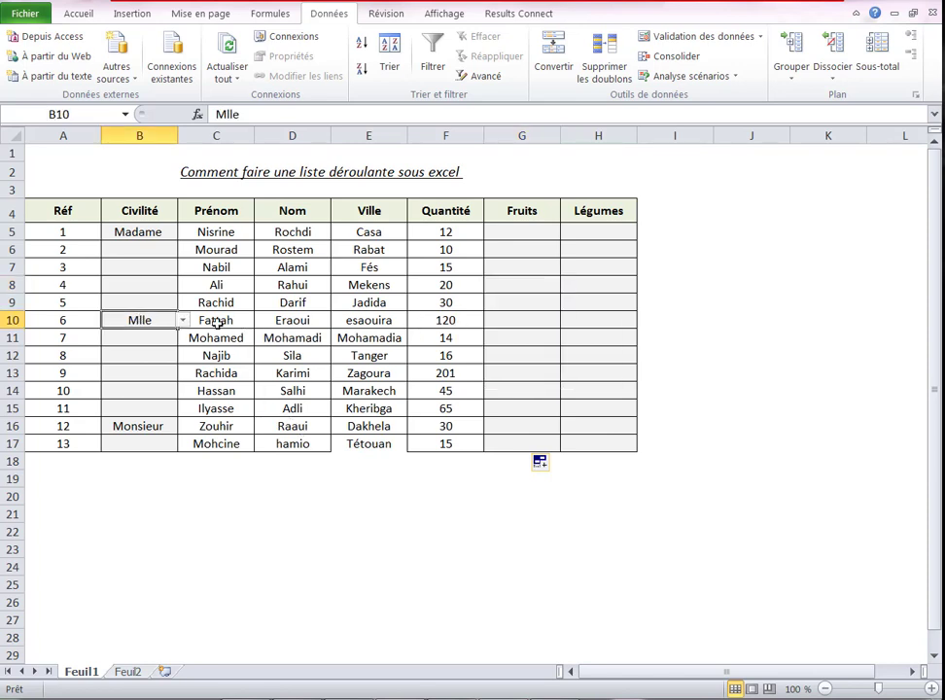
pyautogui.click(183, 321)
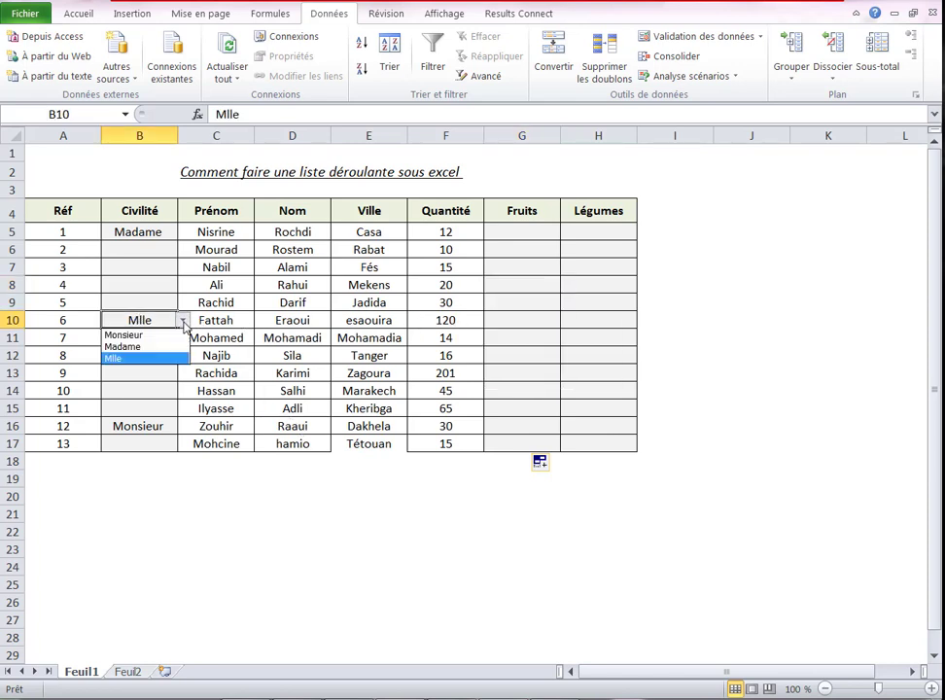
pyautogui.click(151, 334)
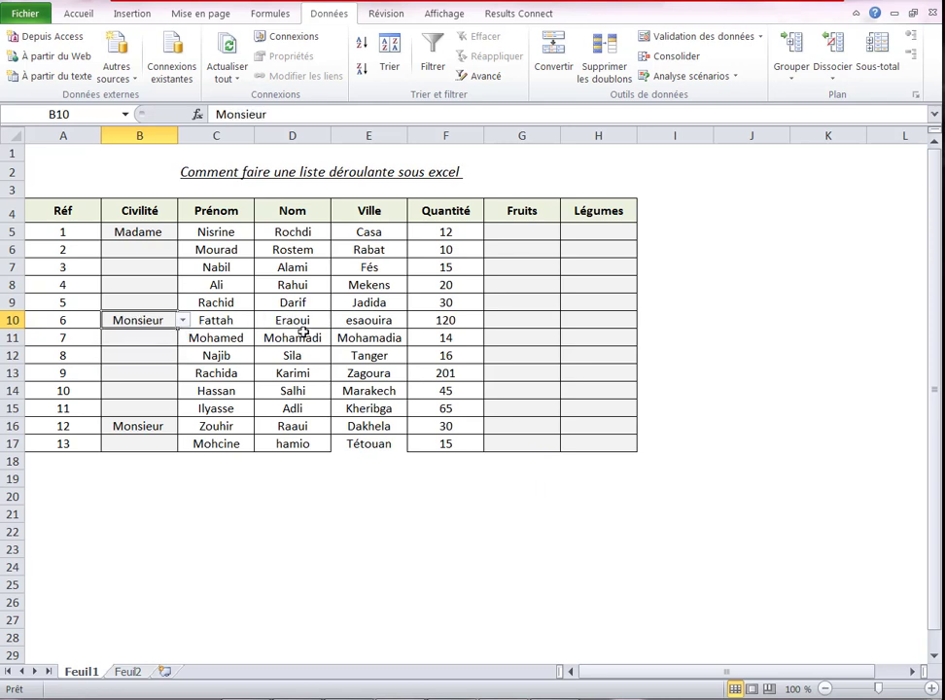
# Choose Avocat as the fruit in G10 from its drop-down list
pyautogui.click(526, 324)
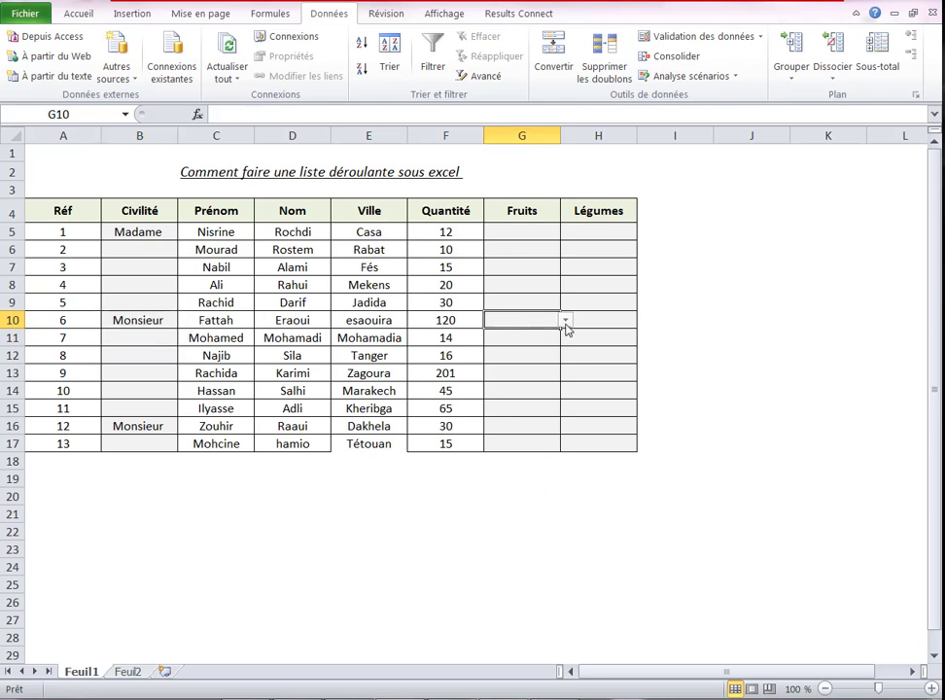
pyautogui.click(564, 322)
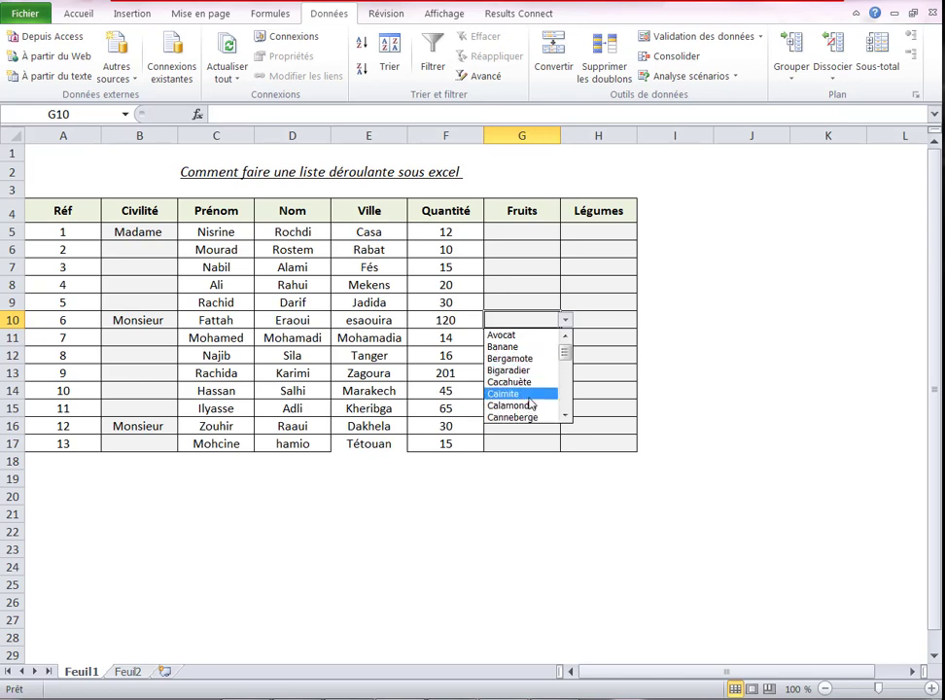
pyautogui.click(520, 335)
pyautogui.click(668, 352)
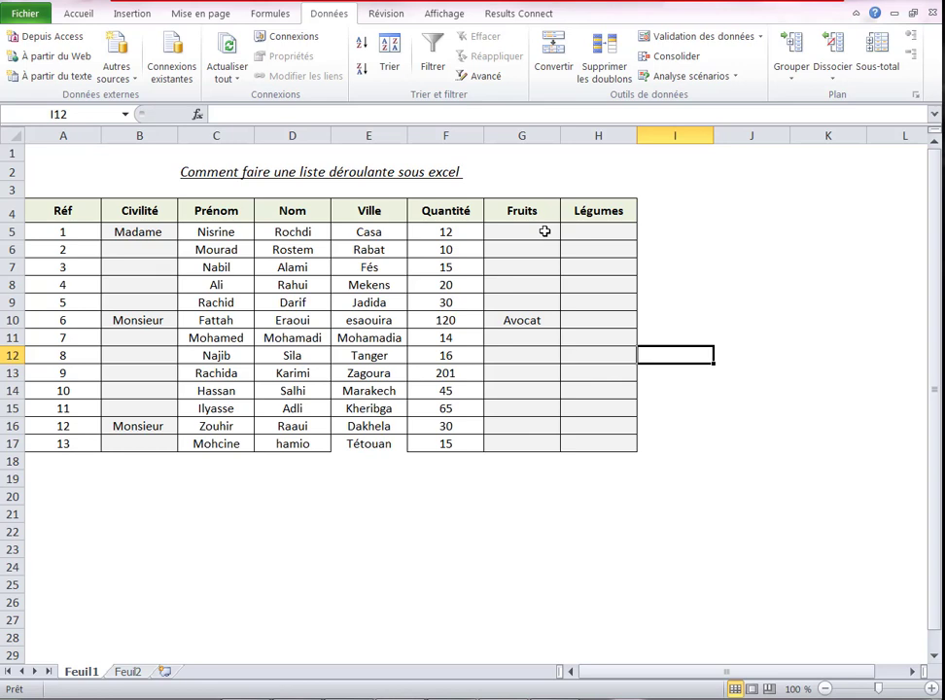
# Set the data validation of H5 in the Légumes column to allow a Liste
pyautogui.click(597, 231)
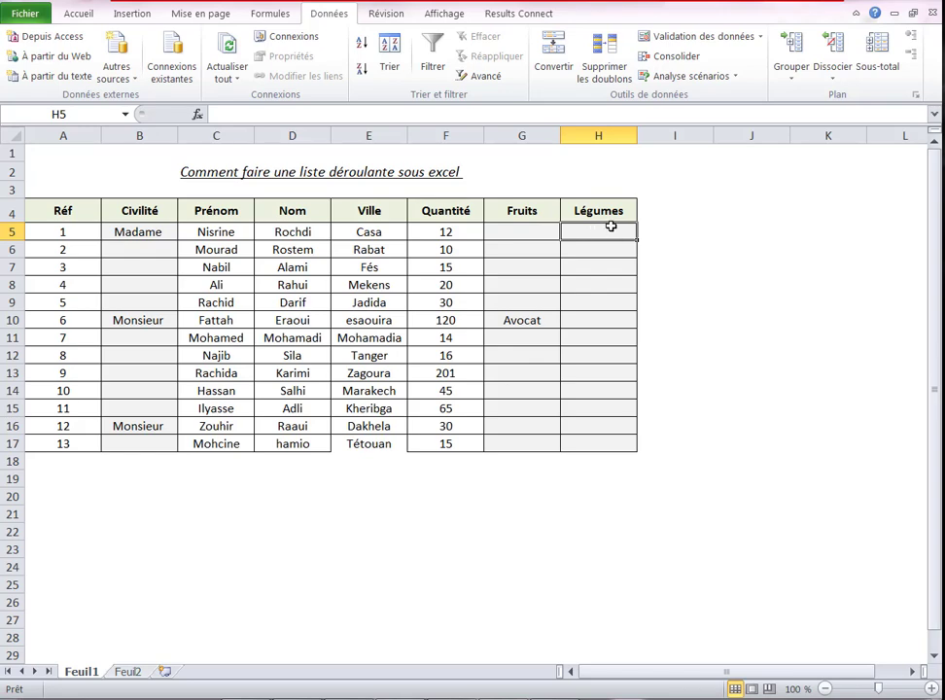
pyautogui.click(683, 41)
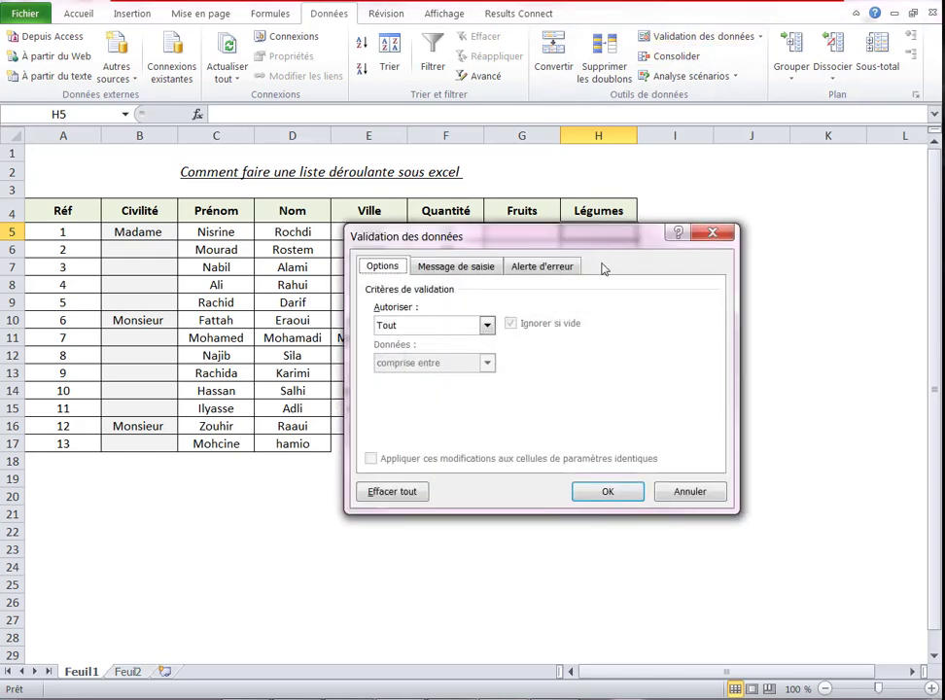
pyautogui.click(469, 326)
pyautogui.click(450, 379)
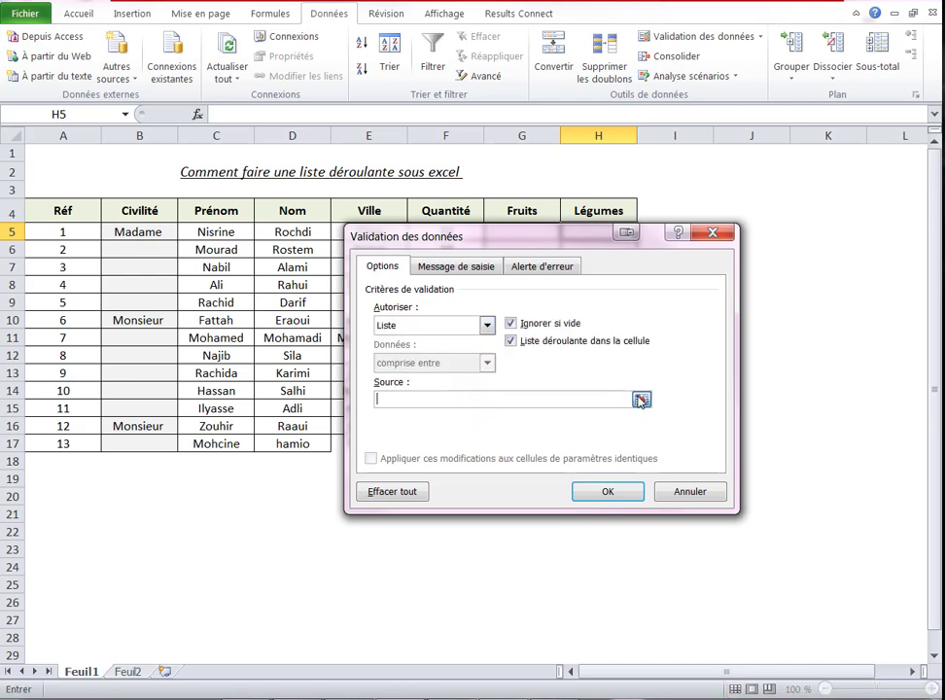
# Use the vegetable names in =Feuil2!$D$4:$D$32 as the source of H5's validation list and apply it
pyautogui.click(642, 399)
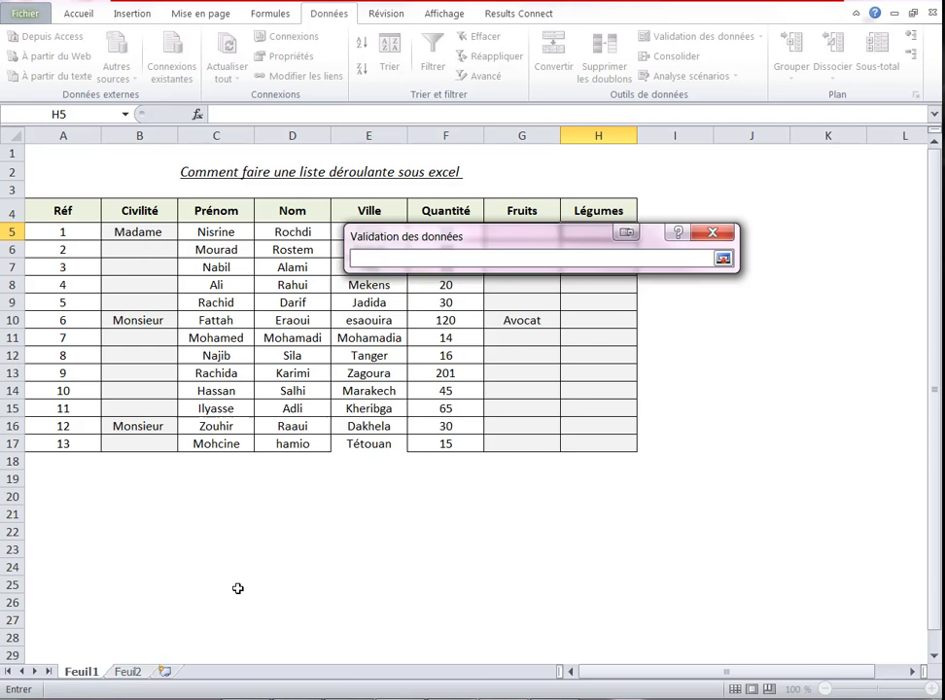
pyautogui.click(133, 673)
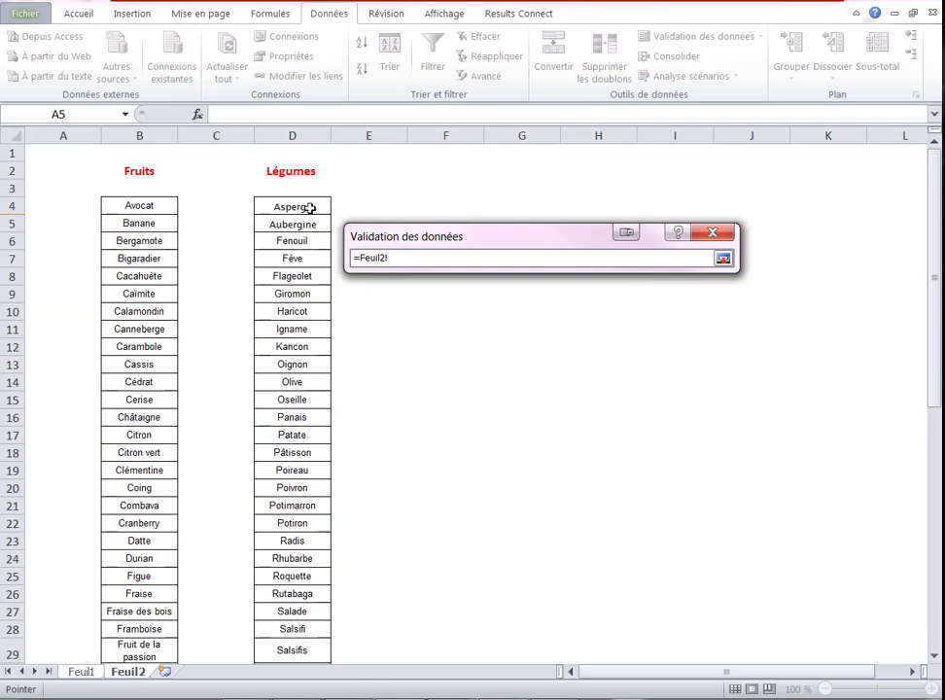
pyautogui.moveTo(308, 205); pyautogui.dragTo(306, 632)
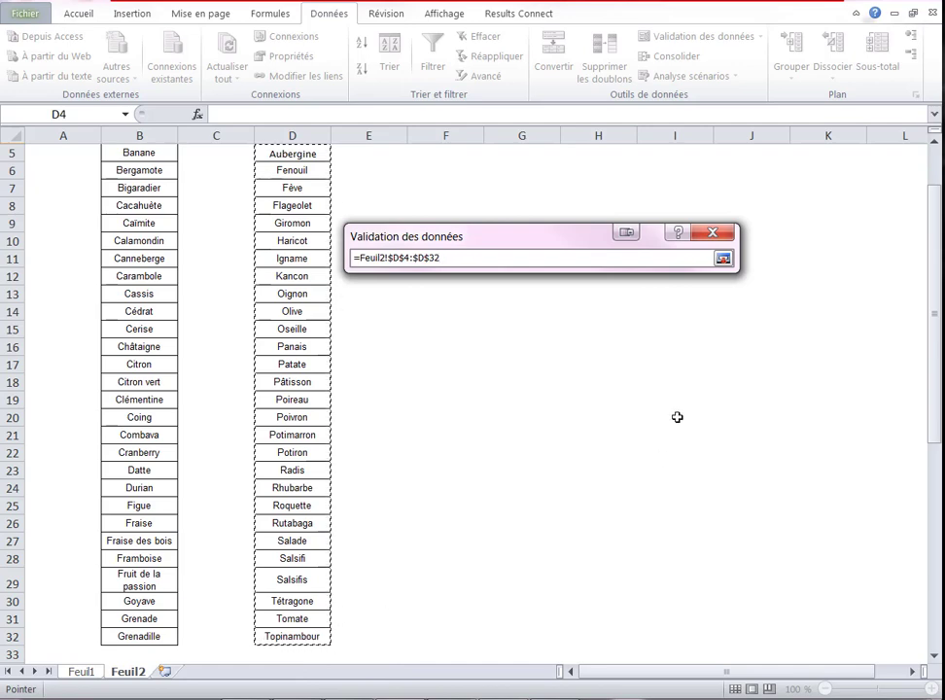
pyautogui.click(722, 258)
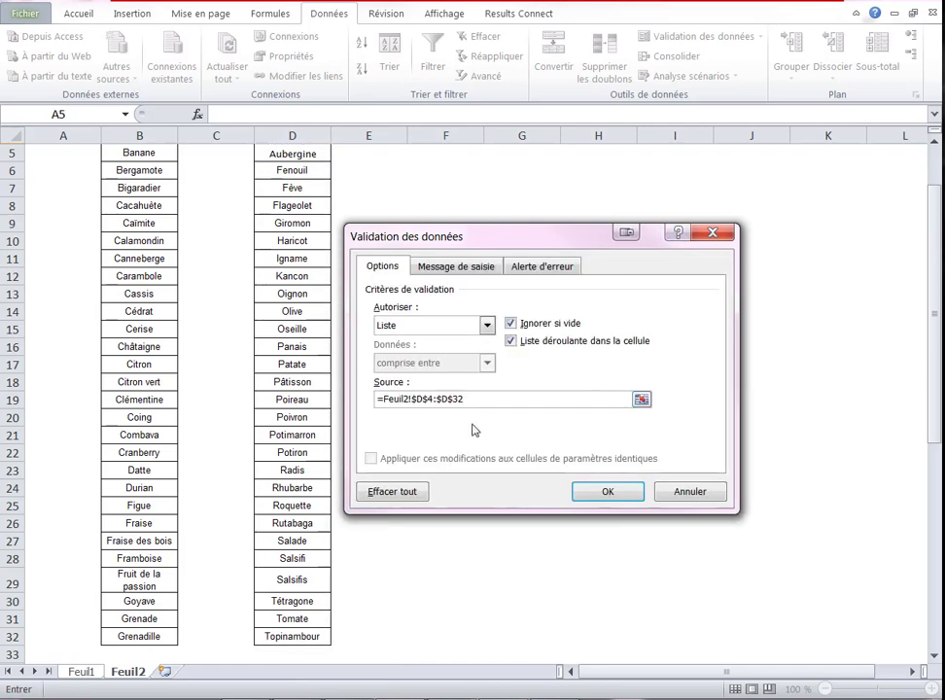
pyautogui.click(607, 492)
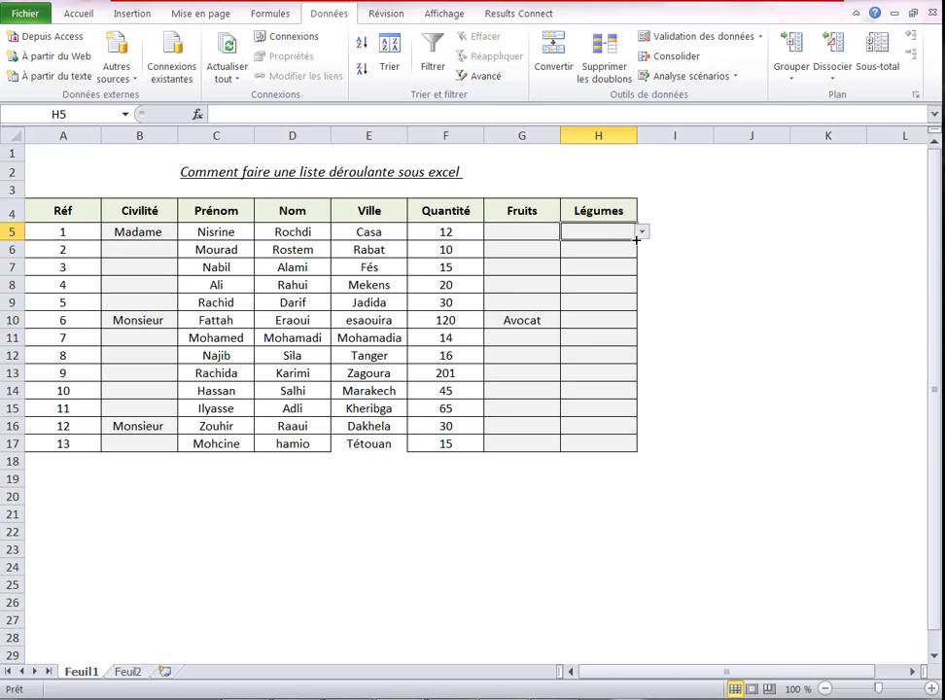
# Choose Oseille in H5 from its drop-down list
pyautogui.click(642, 231)
pyautogui.click(622, 281)
pyautogui.click(657, 265)
# Clear the vegetable entry from H5, leaving the cell empty
pyautogui.click(616, 234)
pyautogui.doubleClick(620, 232)
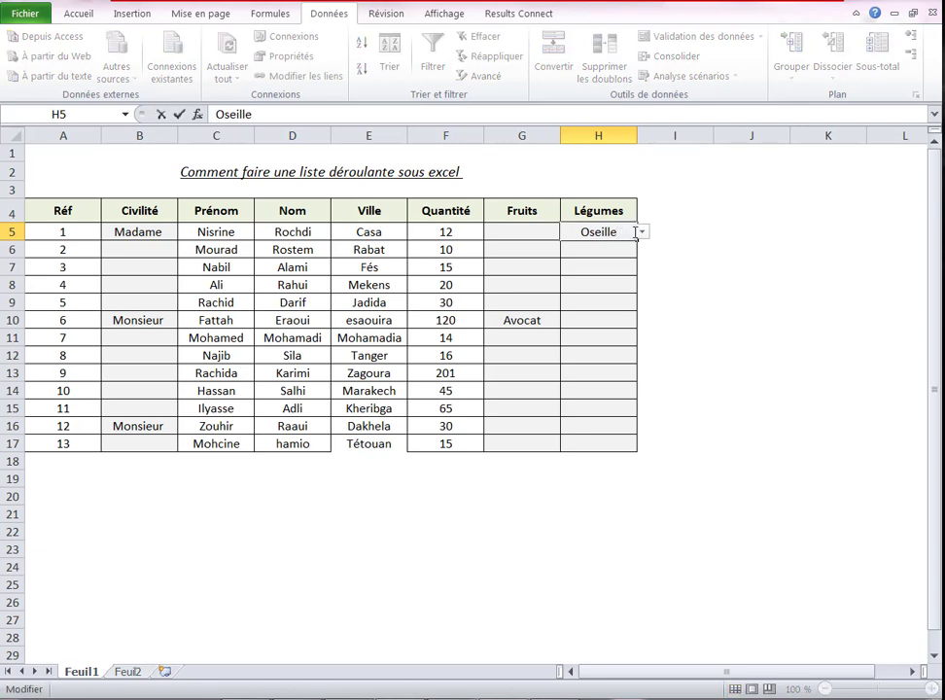
pyautogui.press('BackSpace')
pyautogui.press('BackSpace')
pyautogui.press('BackSpace')
pyautogui.press('BackSpace')
pyautogui.press('BackSpace')
pyautogui.press('BackSpace')
pyautogui.press('BackSpace')
pyautogui.click(647, 261)
# Extend the empty drop-down cell H5 down the Légumes column through H17 and choose Fève in H10
pyautogui.click(634, 237)
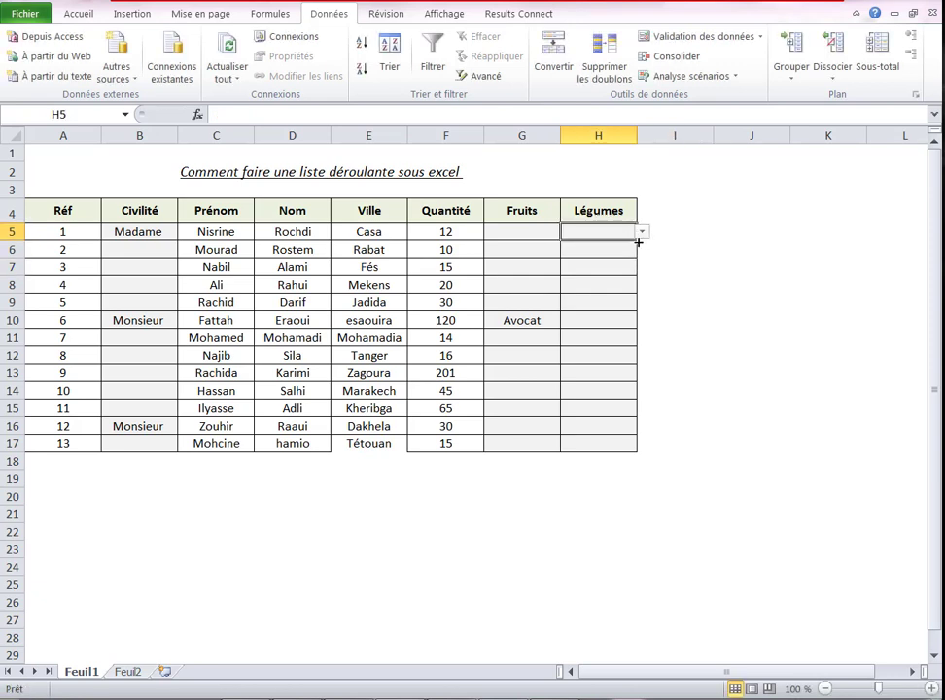
pyautogui.moveTo(638, 241); pyautogui.dragTo(629, 454)
pyautogui.click(627, 340)
pyautogui.press('Up')
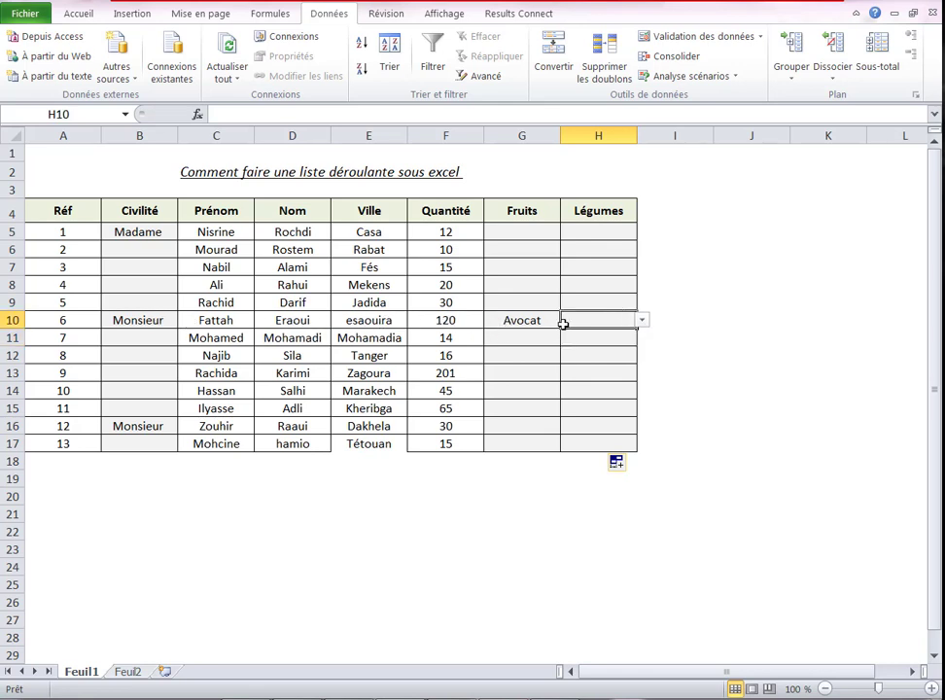
pyautogui.click(642, 319)
pyautogui.click(600, 370)
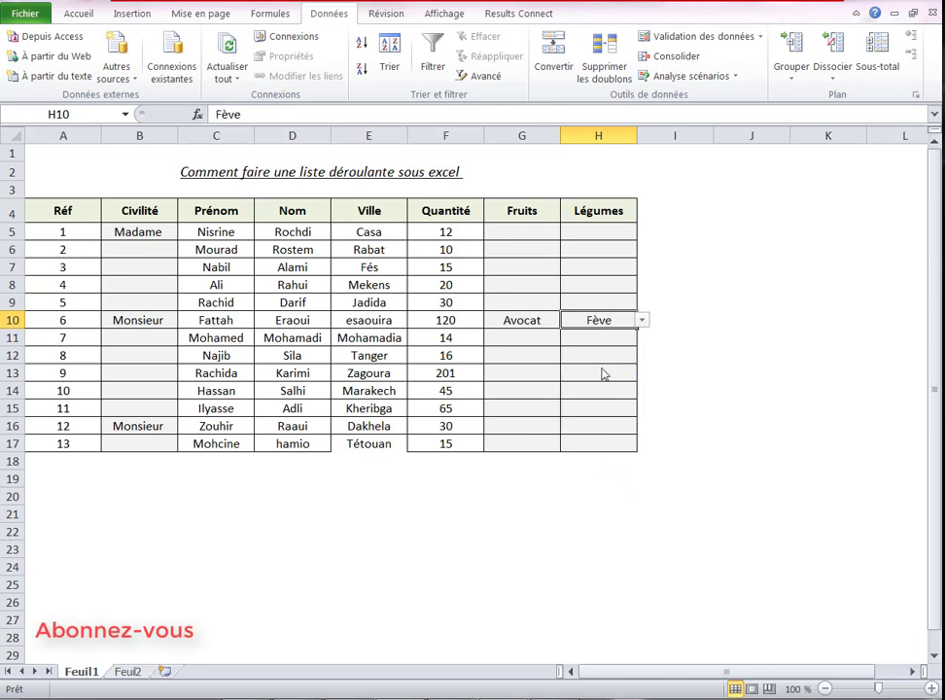
# Try deleting the Légumes cells H5:H17 with the remaining cells shifted left, and undo the deletion
pyautogui.click(648, 343)
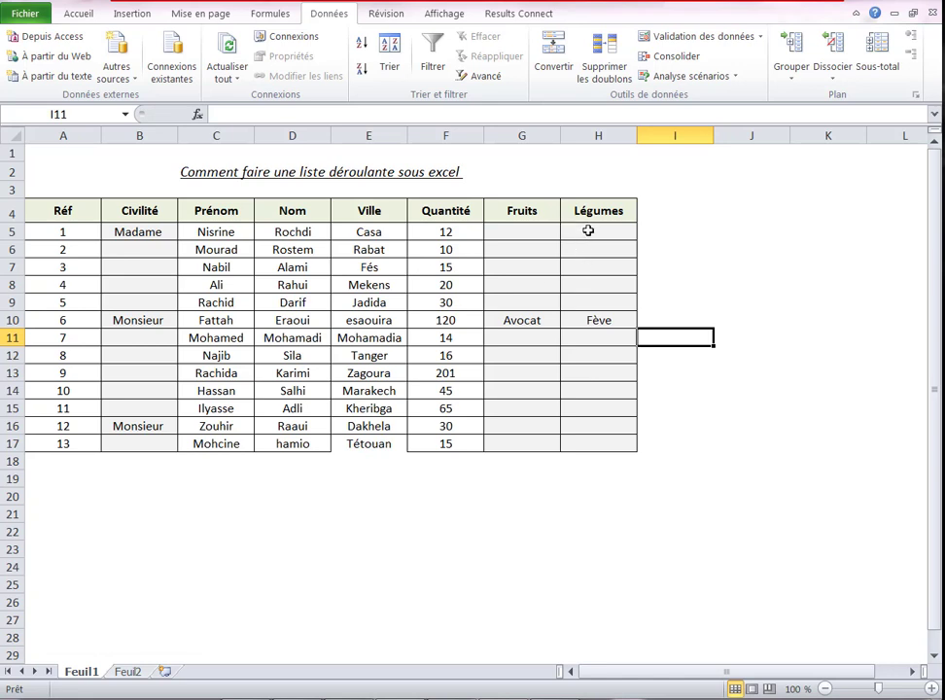
pyautogui.moveTo(588, 230); pyautogui.dragTo(578, 447)
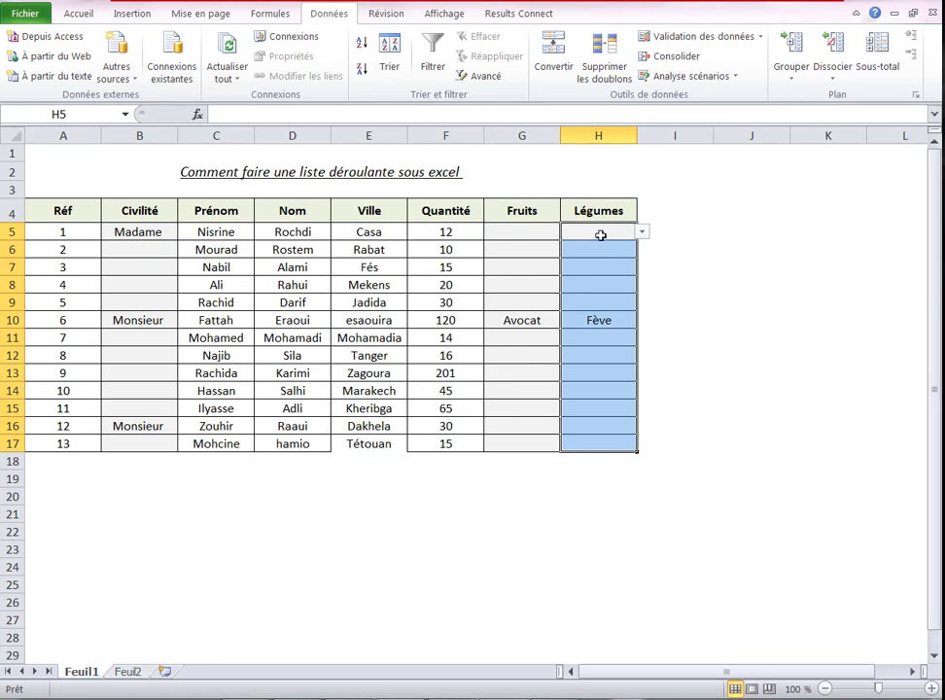
pyautogui.rightClick(589, 269)
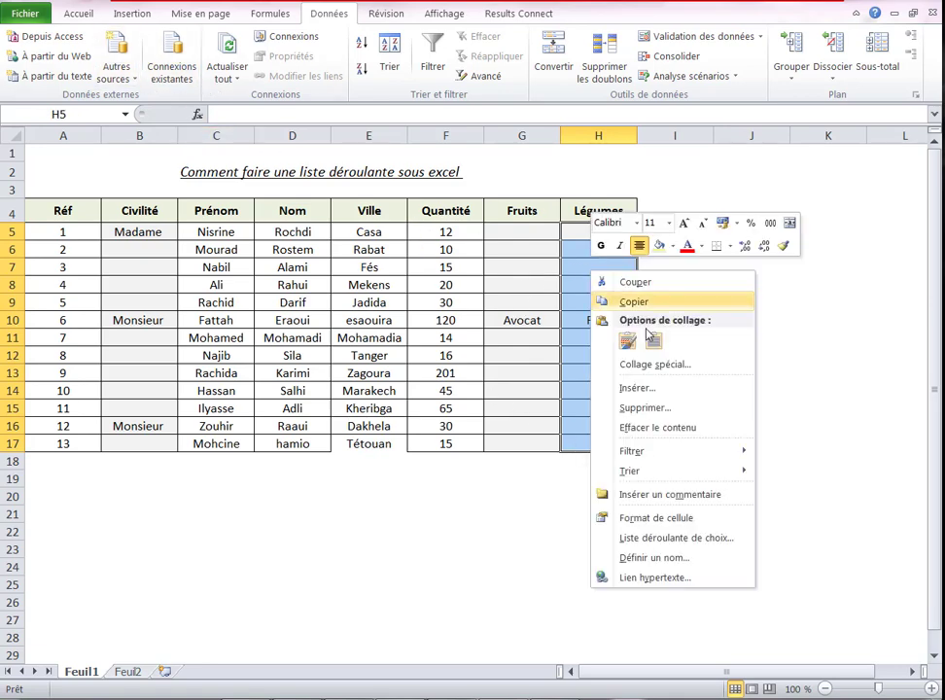
pyautogui.click(649, 409)
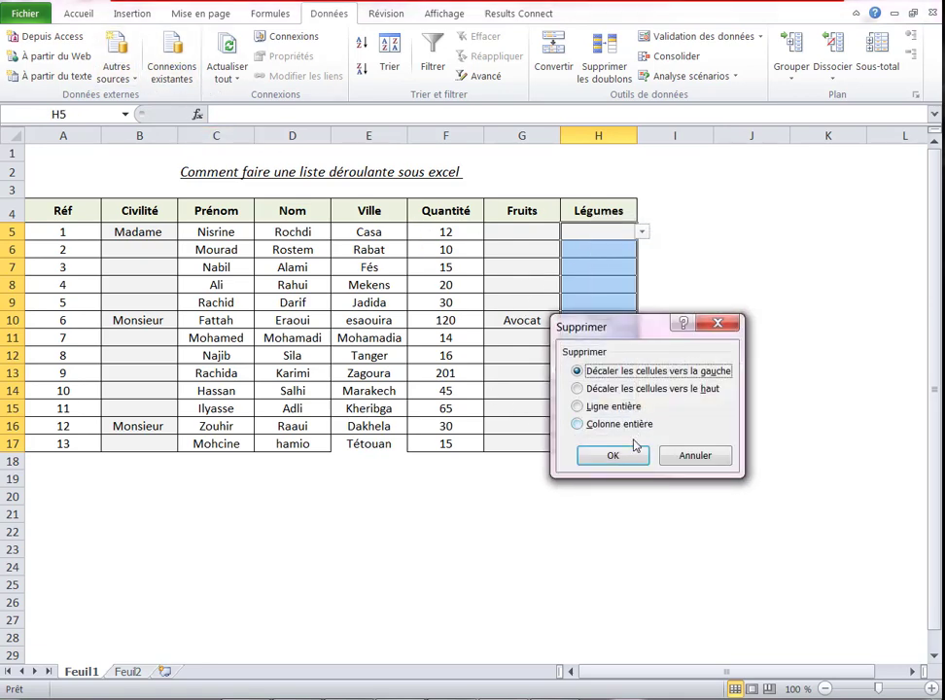
pyautogui.click(622, 457)
pyautogui.click(609, 291)
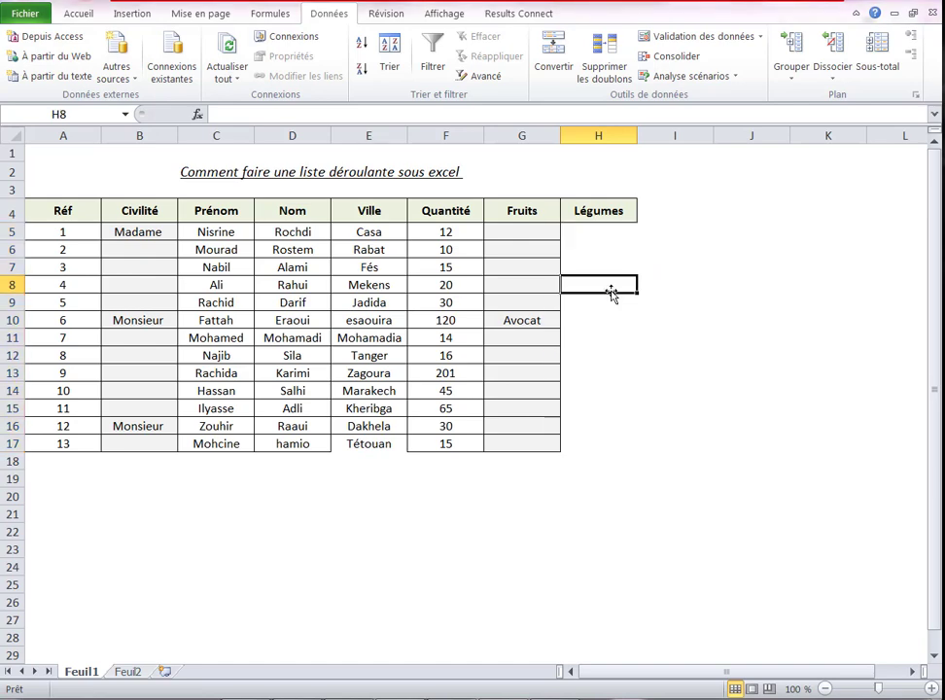
pyautogui.hotkey('ctrl', 'z')
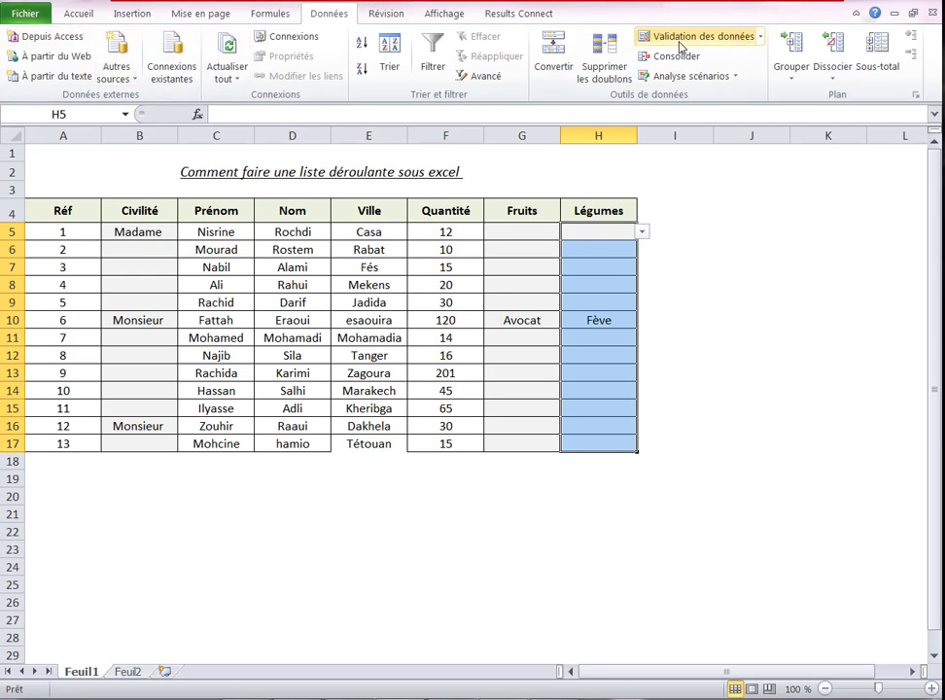
# Try deleting the sheet rows of the selected Légumes cells H5:H17, and undo the row deletion
pyautogui.click(80, 13)
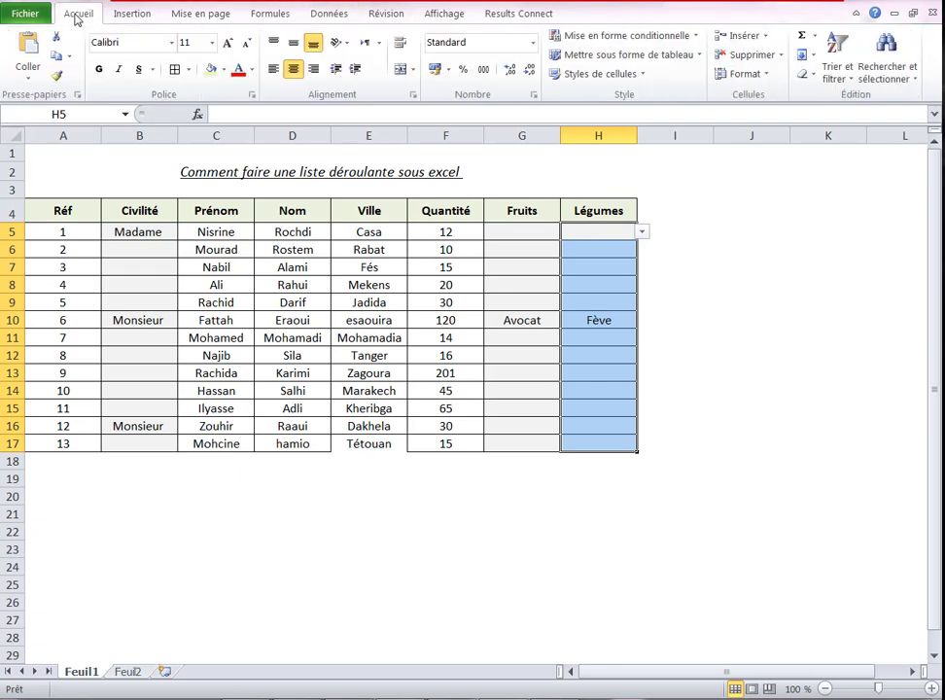
pyautogui.click(781, 55)
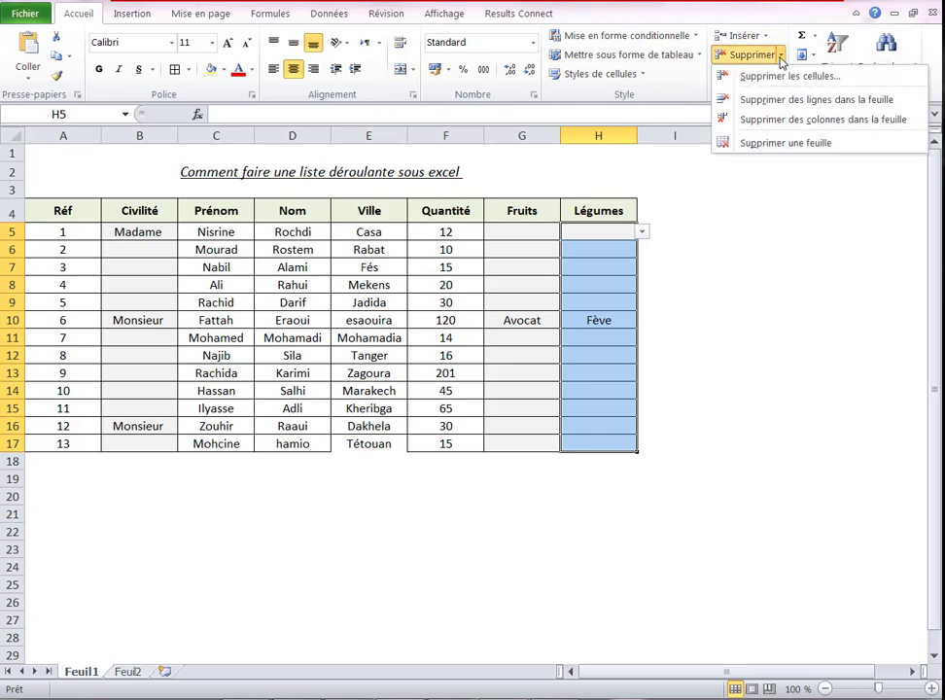
pyautogui.click(832, 101)
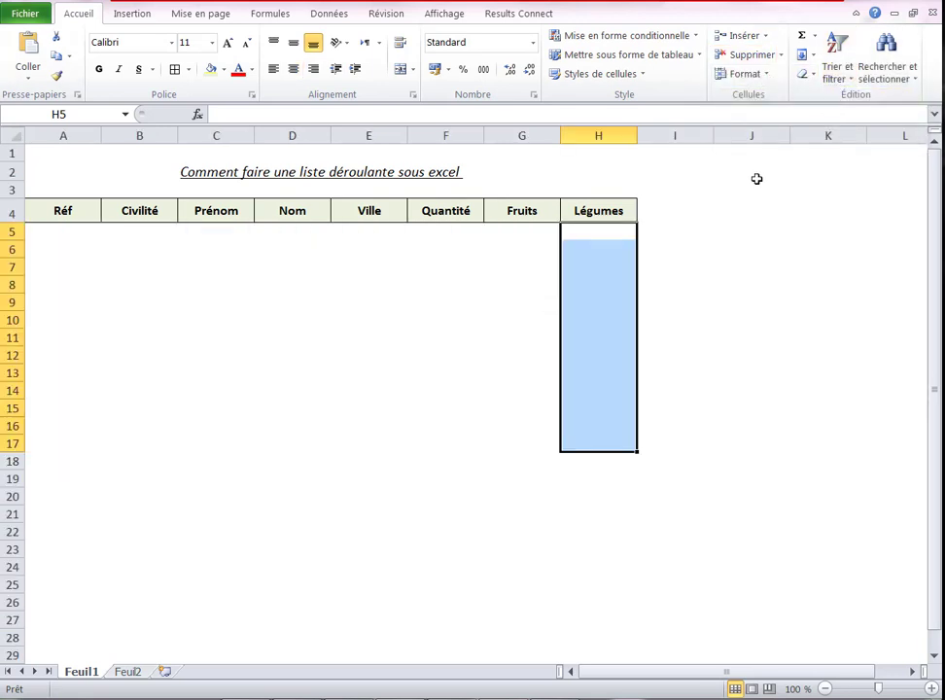
pyautogui.hotkey('ctrl', 'z')
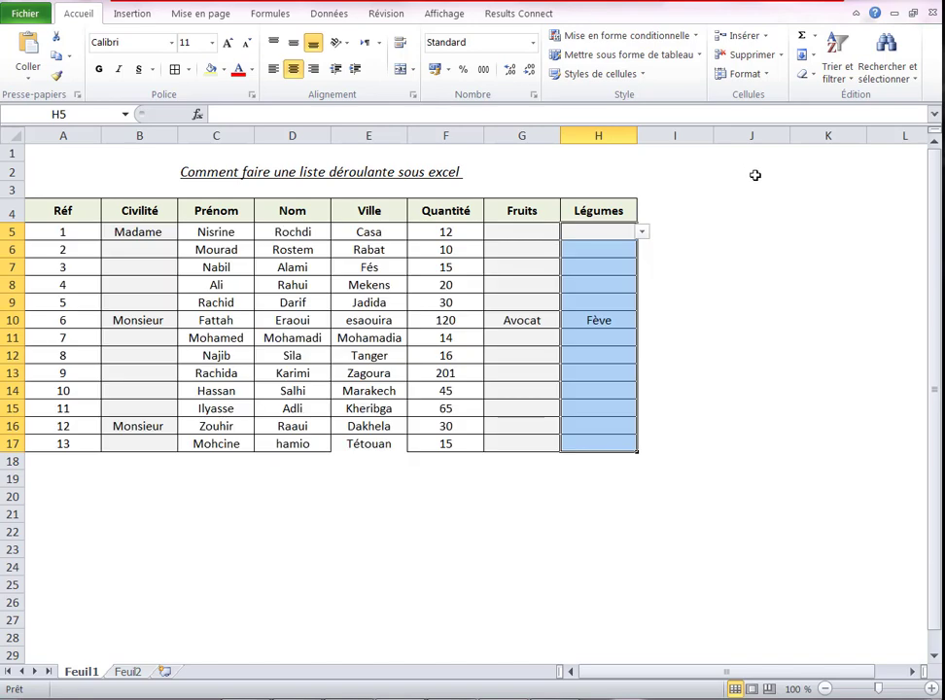
# Try clearing everything (Effacer tout) from H5:H17, including formats and validation, and undo the clearing
pyautogui.click(807, 74)
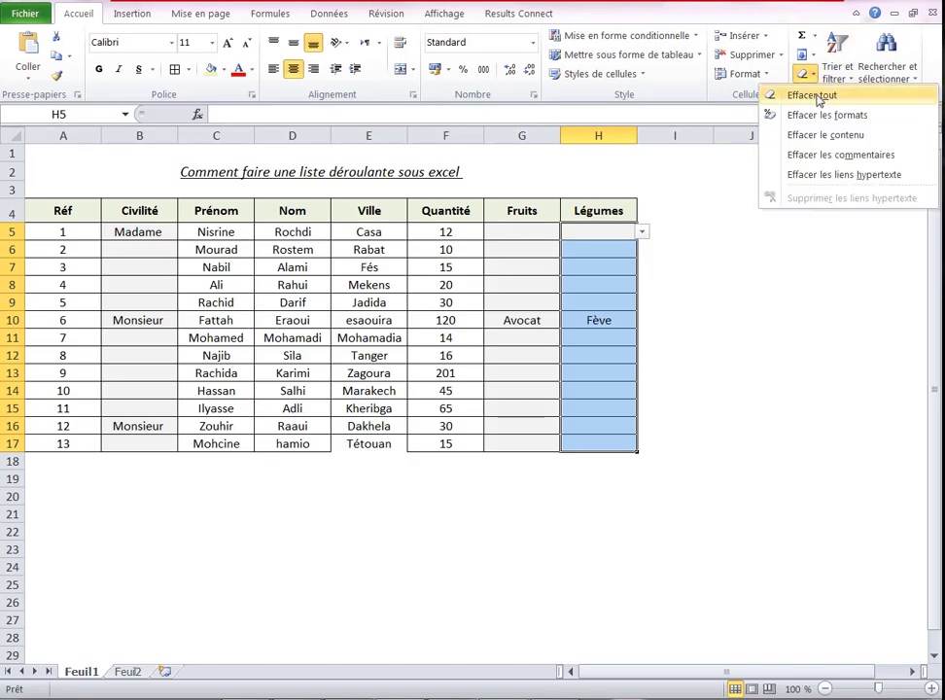
pyautogui.click(738, 284)
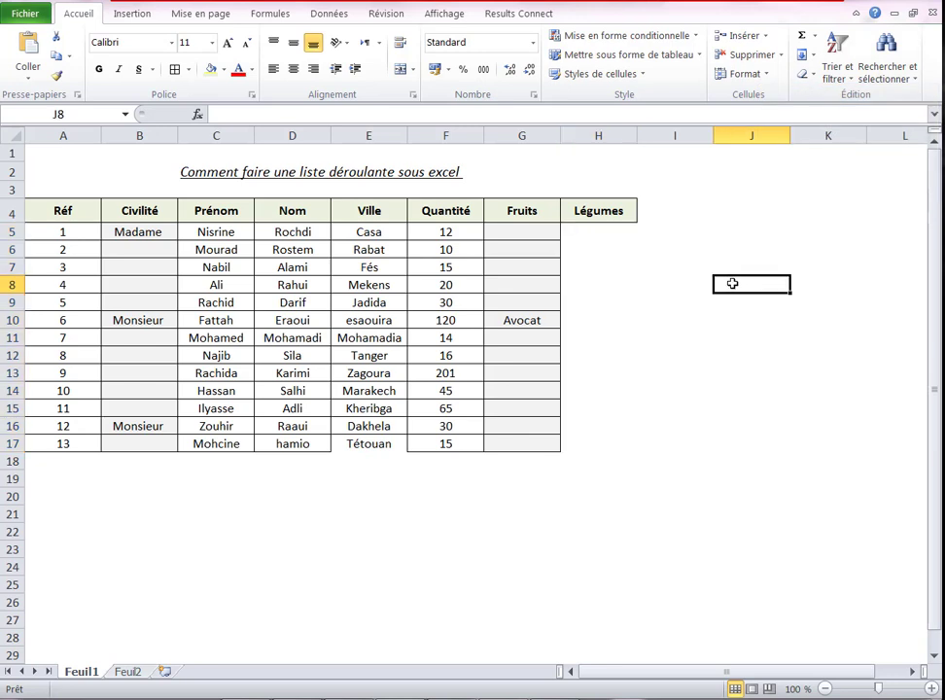
pyautogui.click(695, 286)
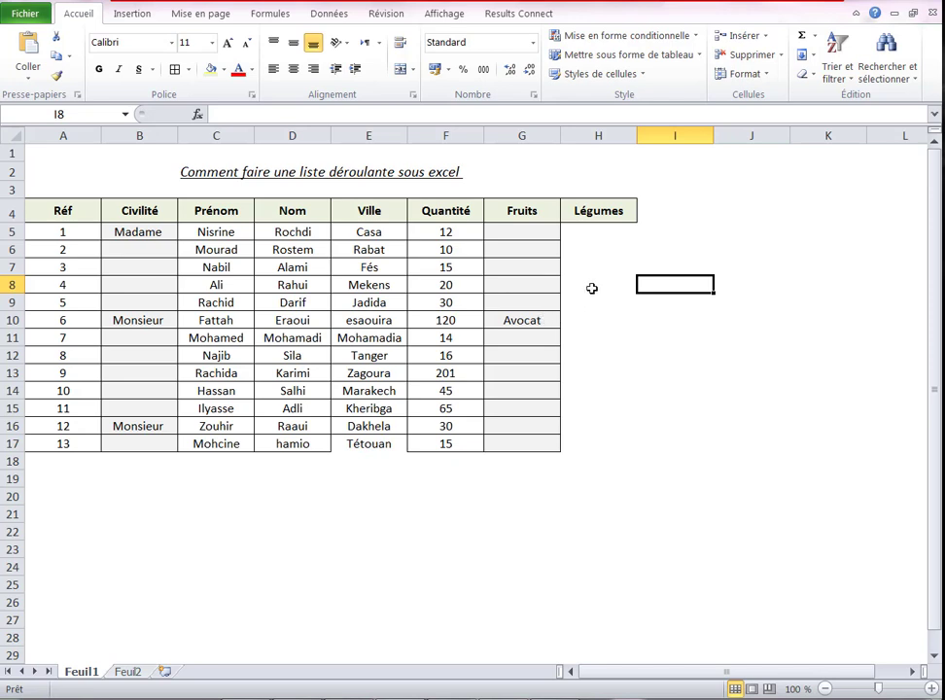
pyautogui.hotkey('ctrl', 'z')
pyautogui.click(684, 282)
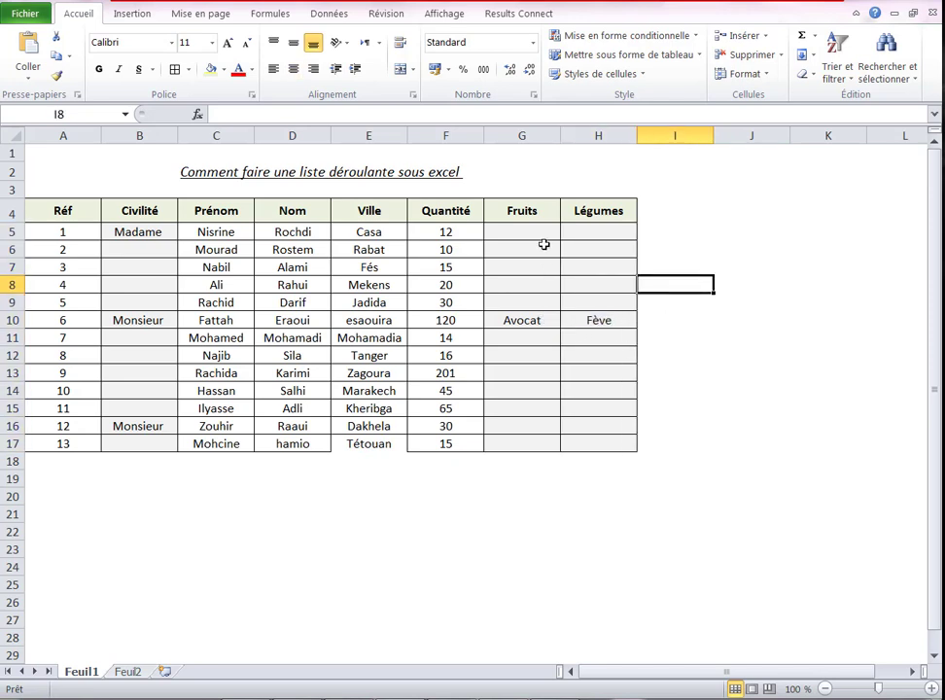
pyautogui.click(592, 233)
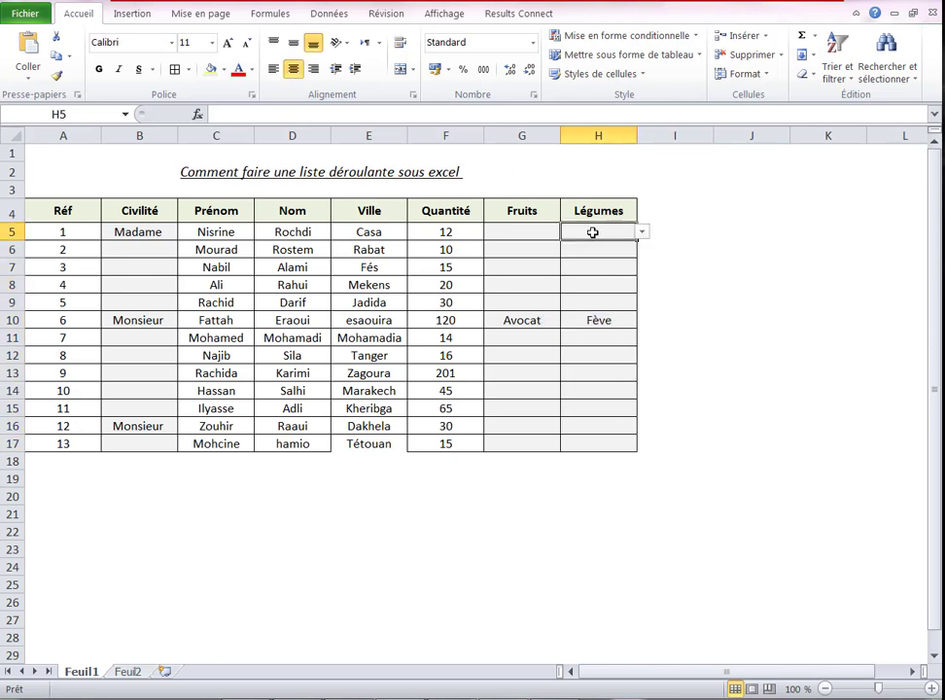
# Add an input message to B5's data validation with the title Civilité and the text Saisir, and apply it
pyautogui.click(142, 231)
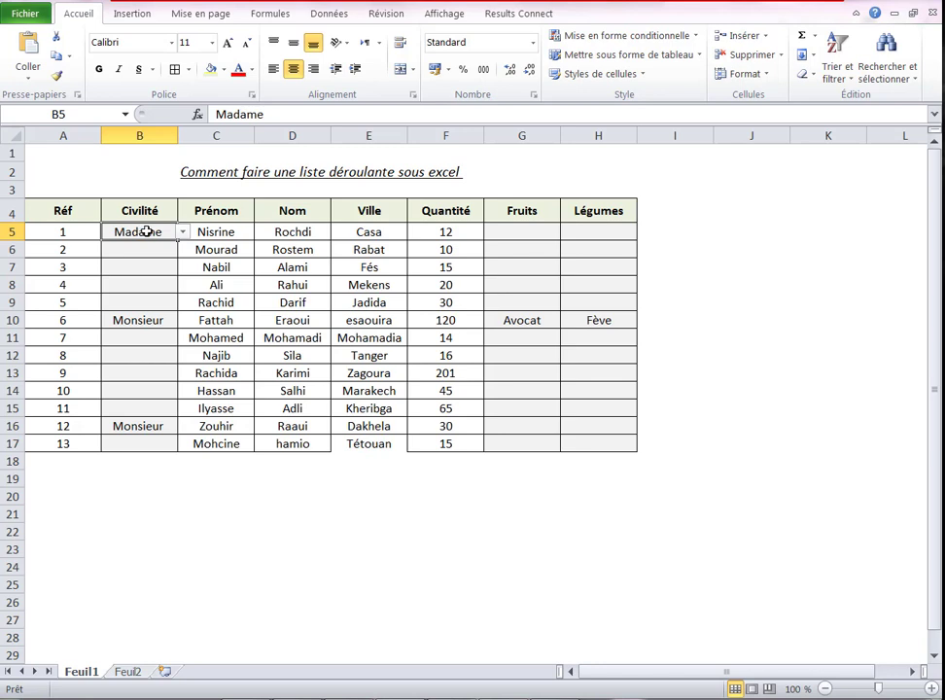
pyautogui.moveTo(148, 238); pyautogui.dragTo(162, 266)
pyautogui.click(157, 235)
pyautogui.click(328, 13)
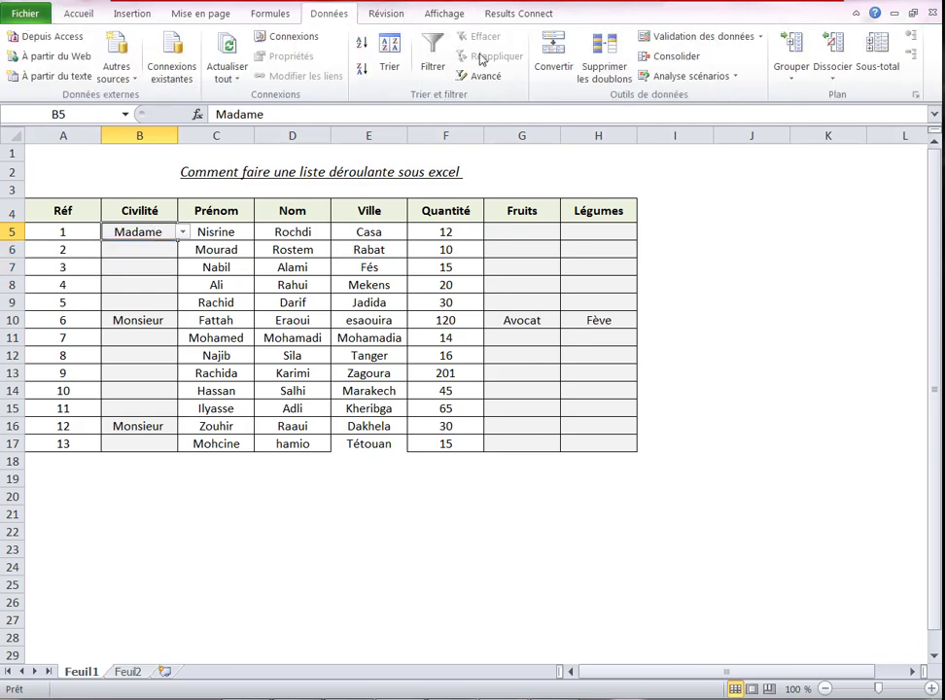
pyautogui.click(707, 38)
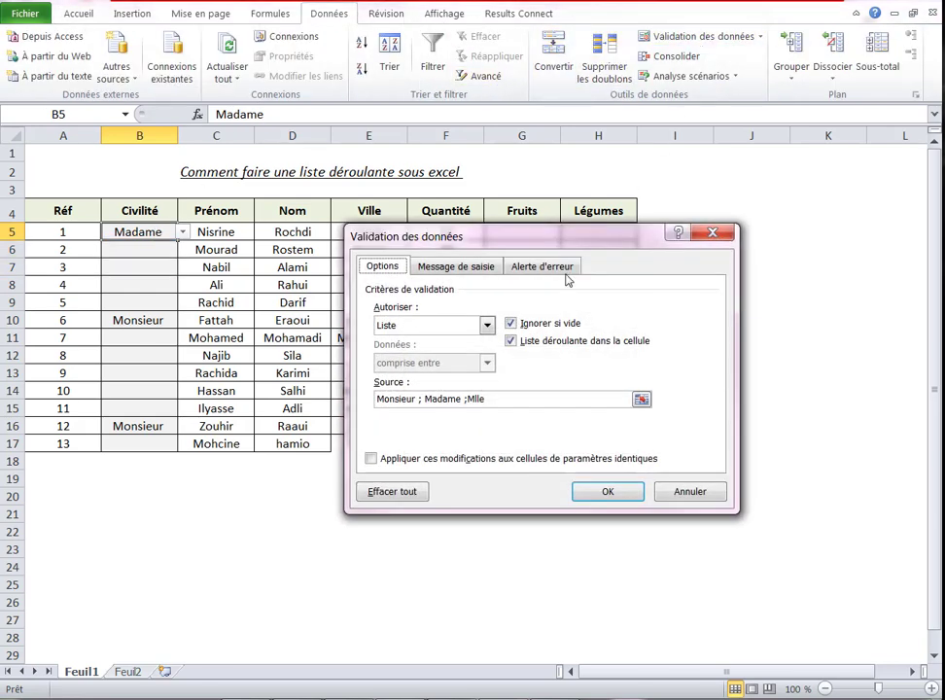
pyautogui.click(481, 268)
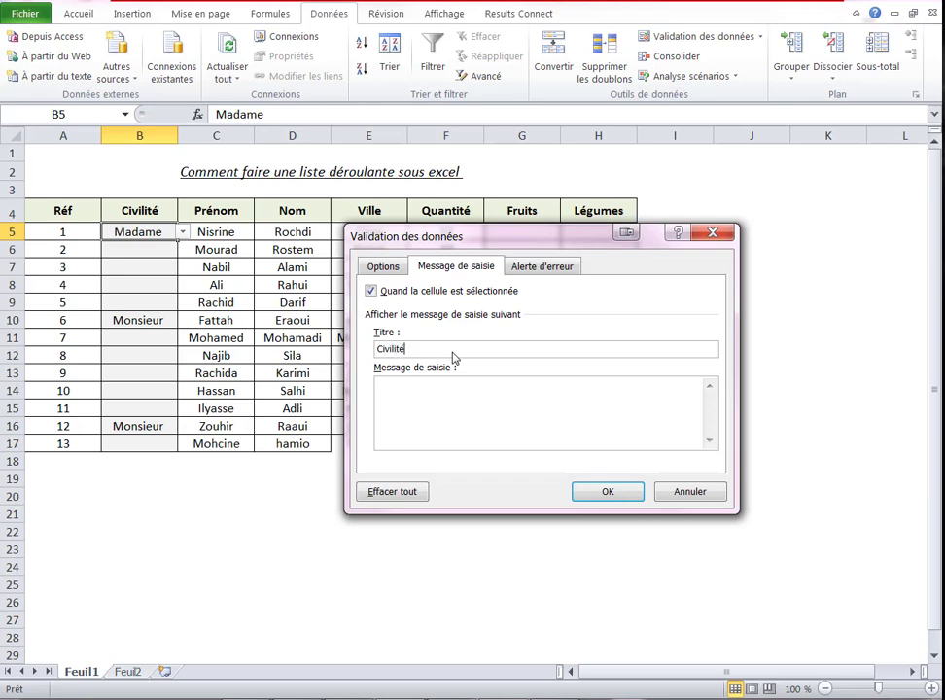
pyautogui.click(470, 406)
pyautogui.click(610, 492)
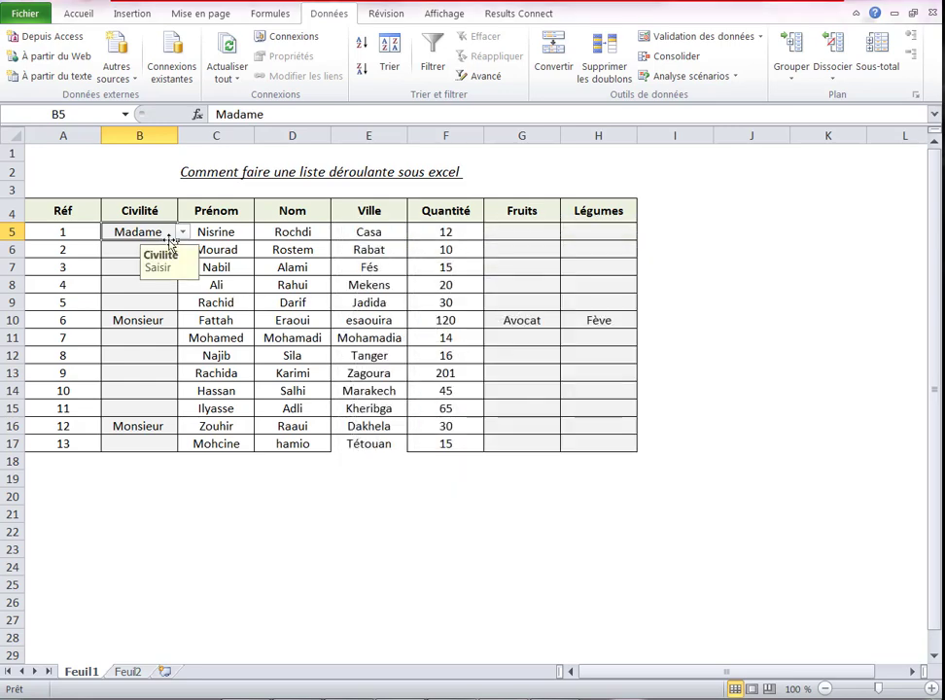
pyautogui.click(151, 299)
# Erase the Madame entry from B5, leaving the cell empty
pyautogui.click(154, 232)
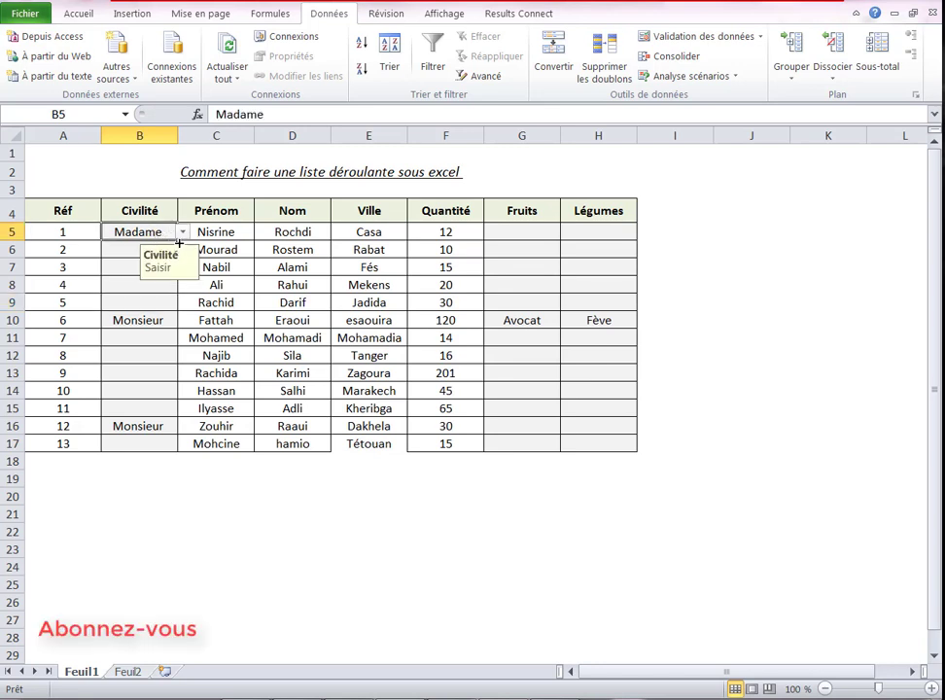
pyautogui.press('F2')
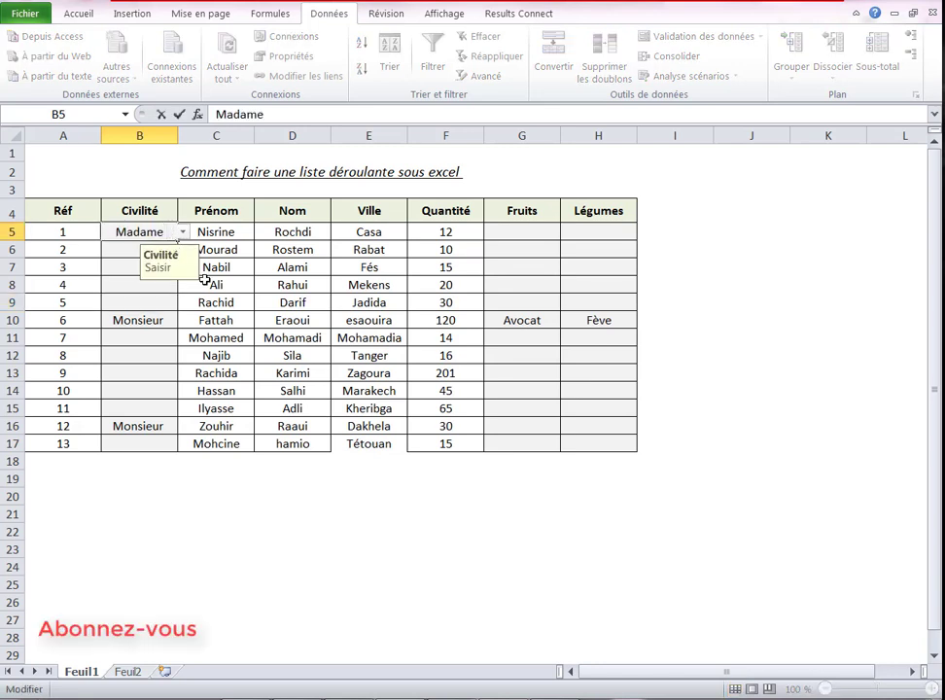
pyautogui.press('BackSpace')
pyautogui.press('BackSpace')
pyautogui.press('BackSpace')
pyautogui.press('BackSpace')
pyautogui.press('BackSpace')
pyautogui.press('BackSpace')
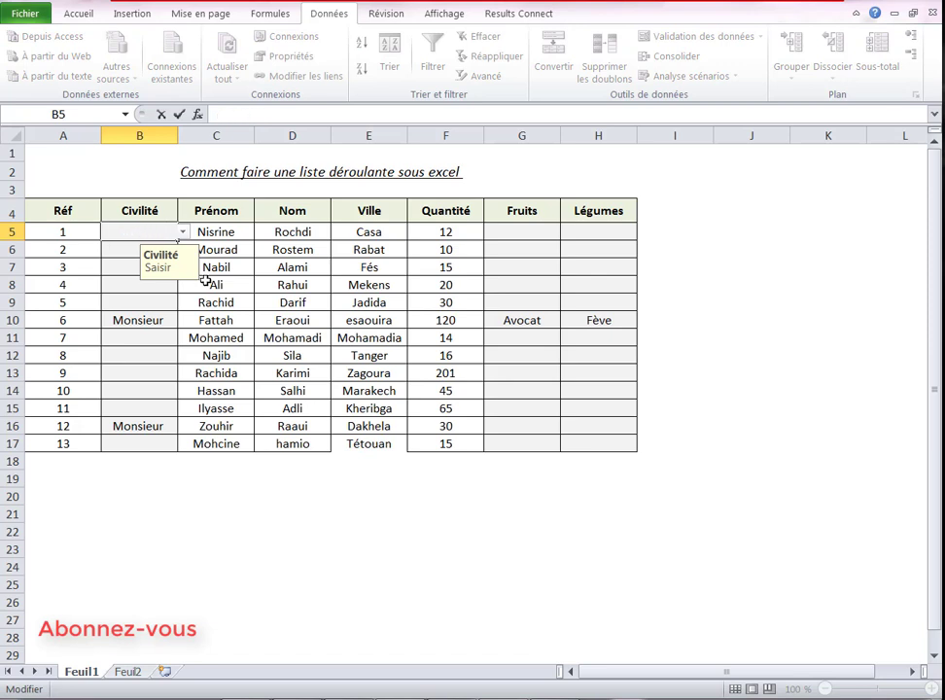
pyautogui.click(231, 353)
# Extend the empty B5 with its drop-down list and input message down the Civilité column through B17
pyautogui.click(160, 232)
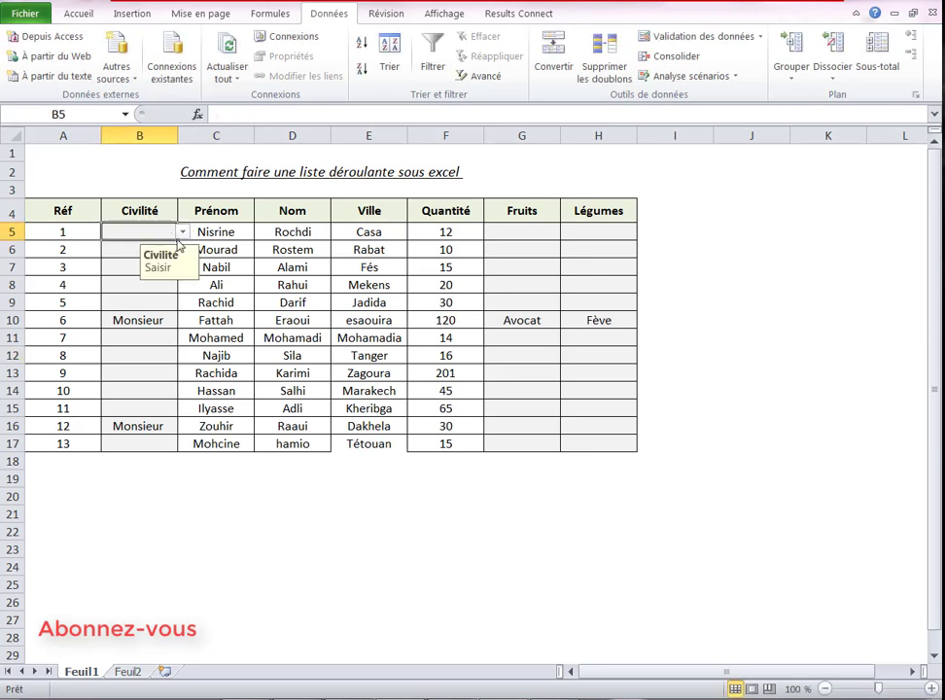
pyautogui.moveTo(177, 242); pyautogui.dragTo(162, 448)
pyautogui.click(155, 404)
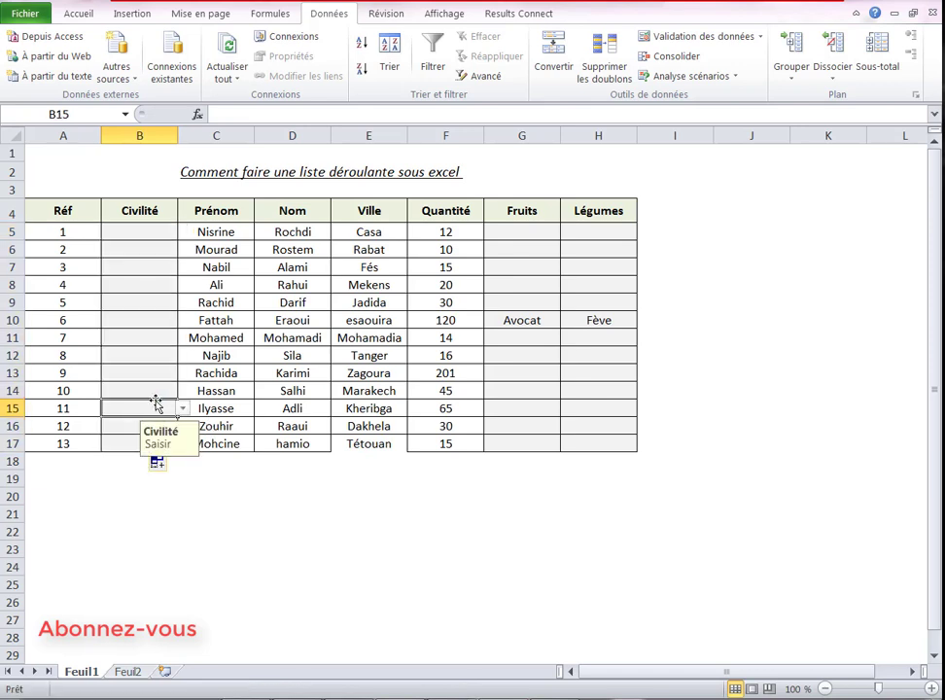
pyautogui.click(161, 370)
# Choose Madame in B5 from its drop-down list and check the input message on B10
pyautogui.click(154, 231)
pyautogui.click(182, 231)
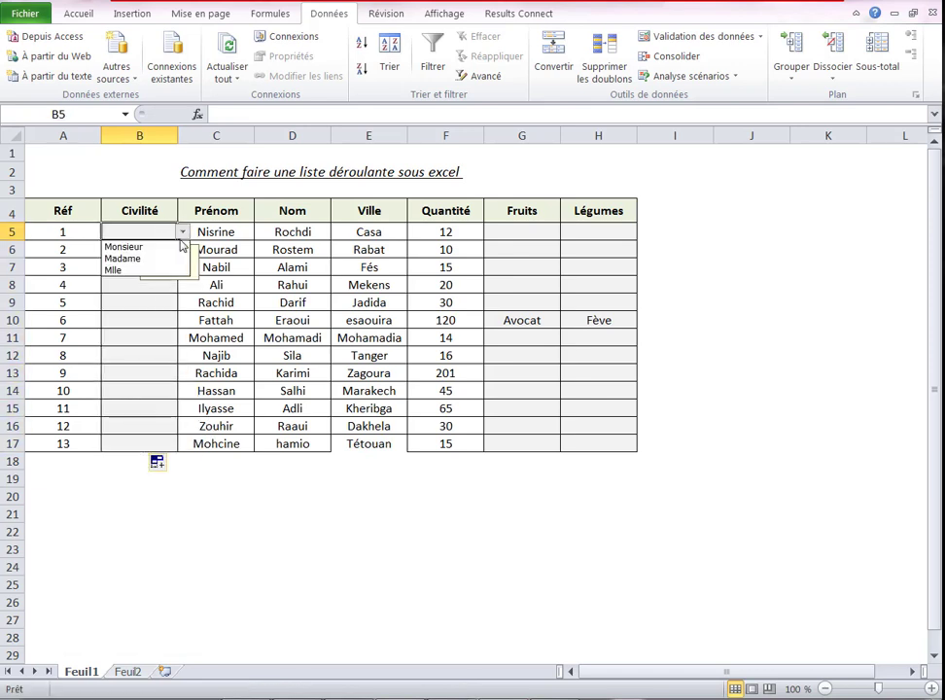
pyautogui.click(167, 258)
pyautogui.click(151, 328)
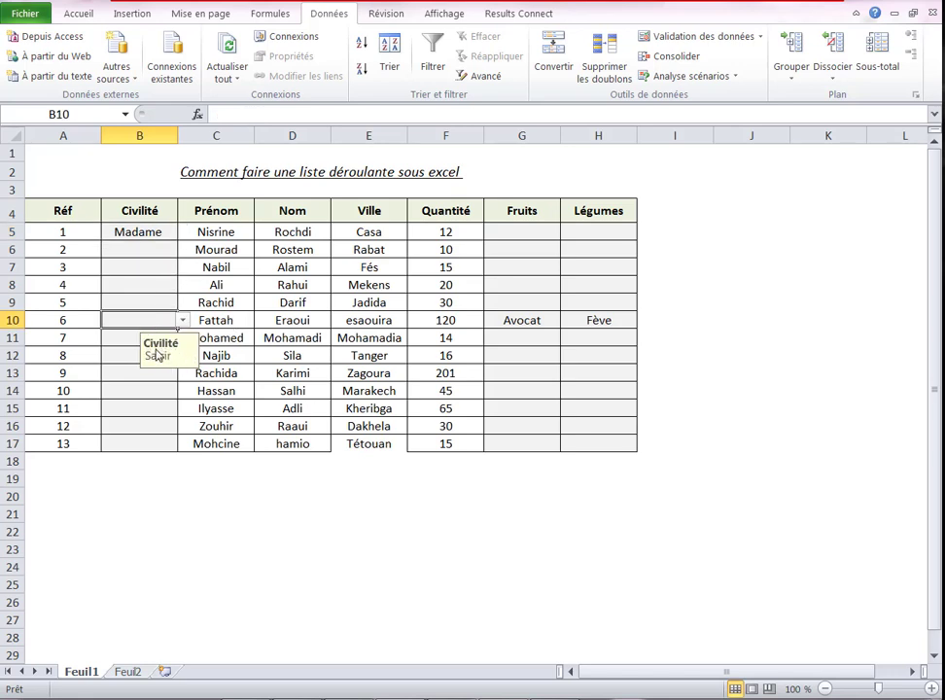
pyautogui.click(674, 289)
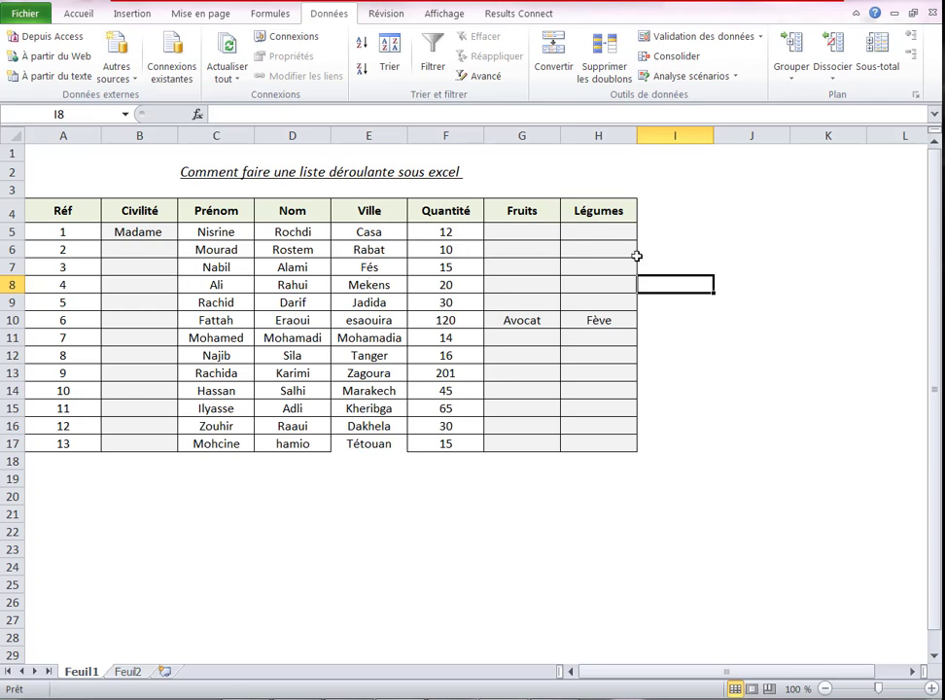
pyautogui.click(528, 233)
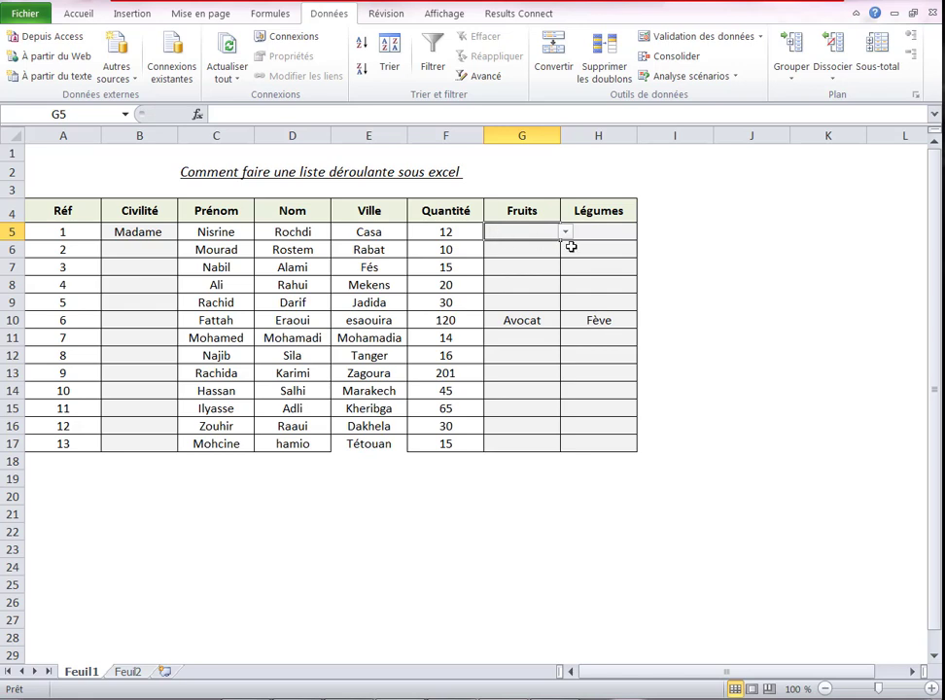
# Examine the error alert style, title and message settings in B5's data validation
pyautogui.click(162, 234)
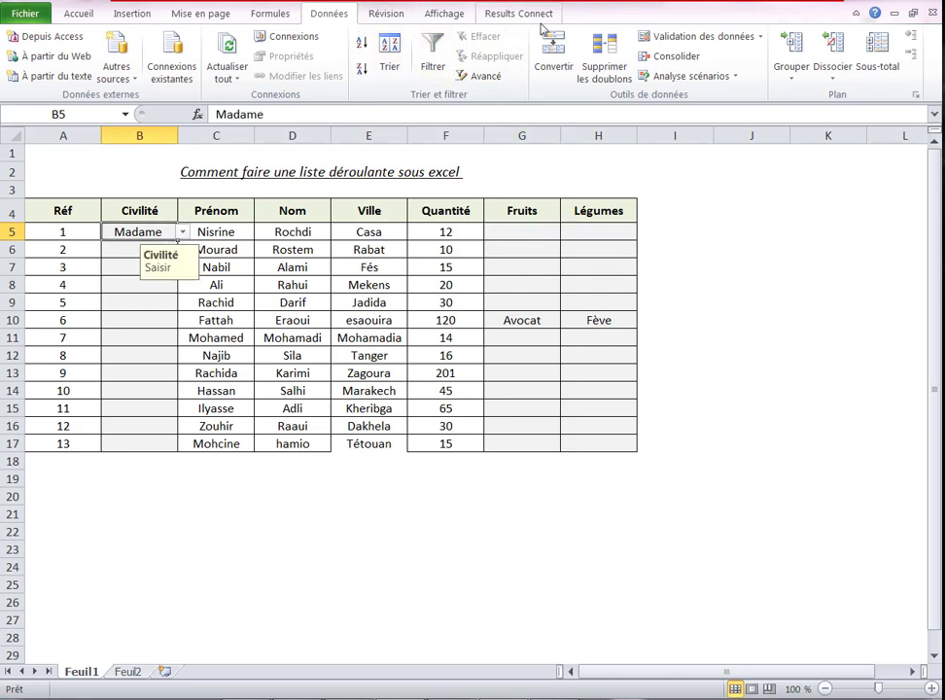
pyautogui.click(718, 42)
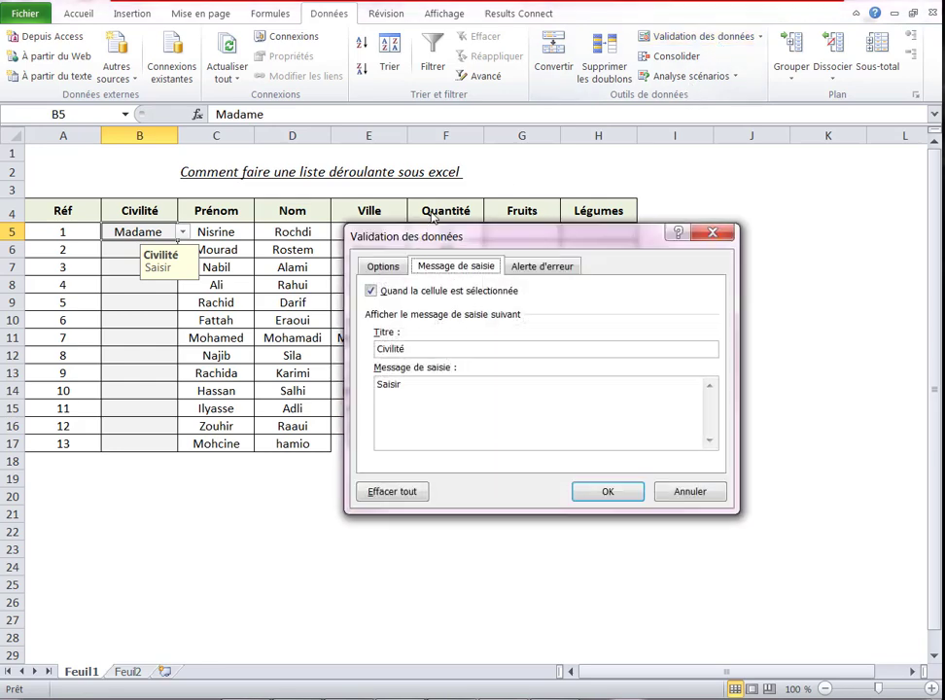
pyautogui.click(551, 268)
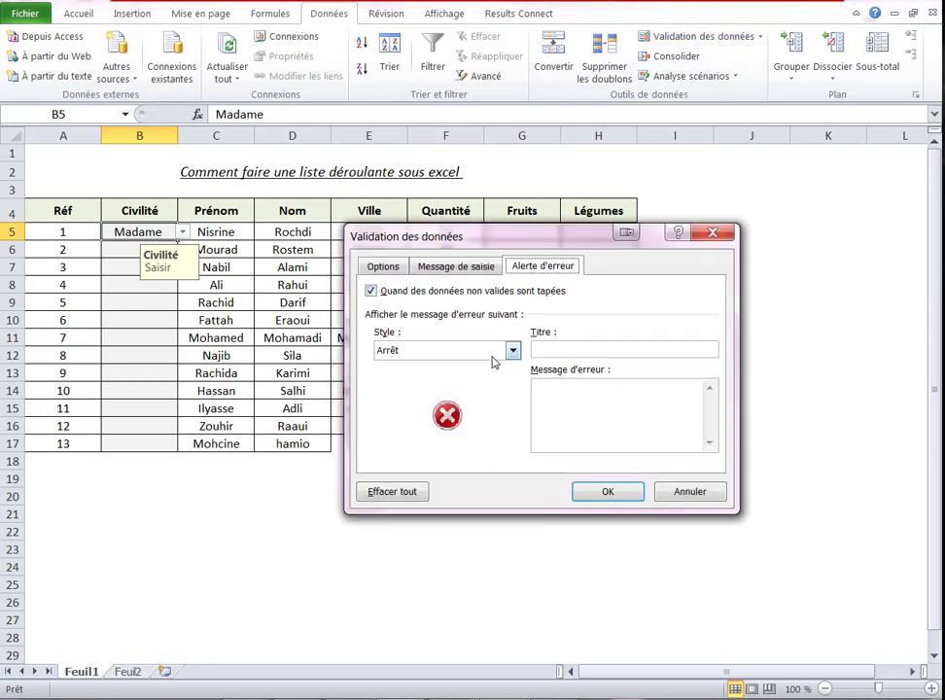
pyautogui.click(565, 351)
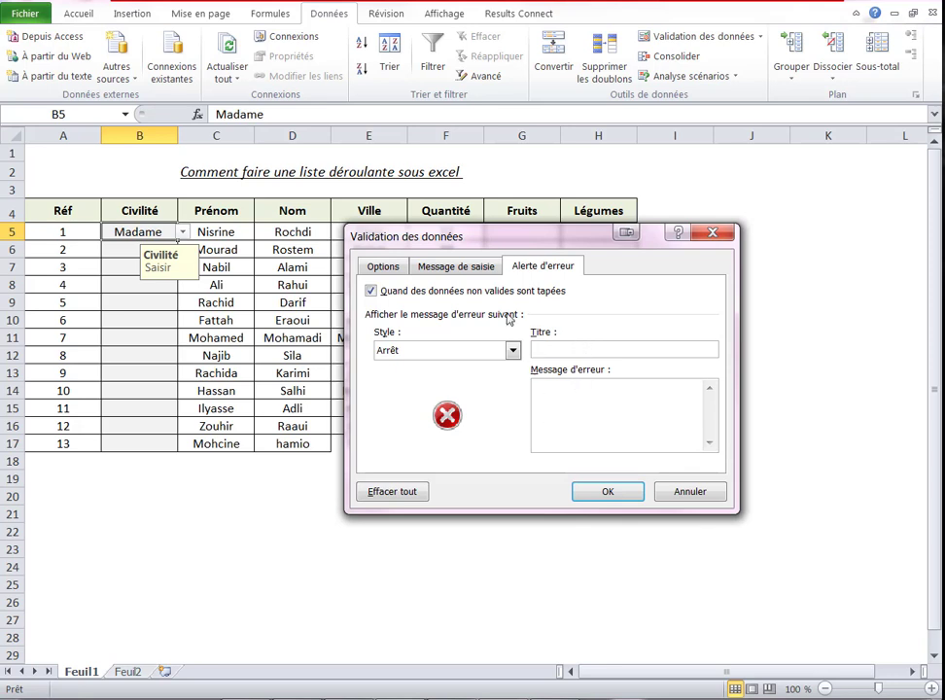
pyautogui.click(607, 492)
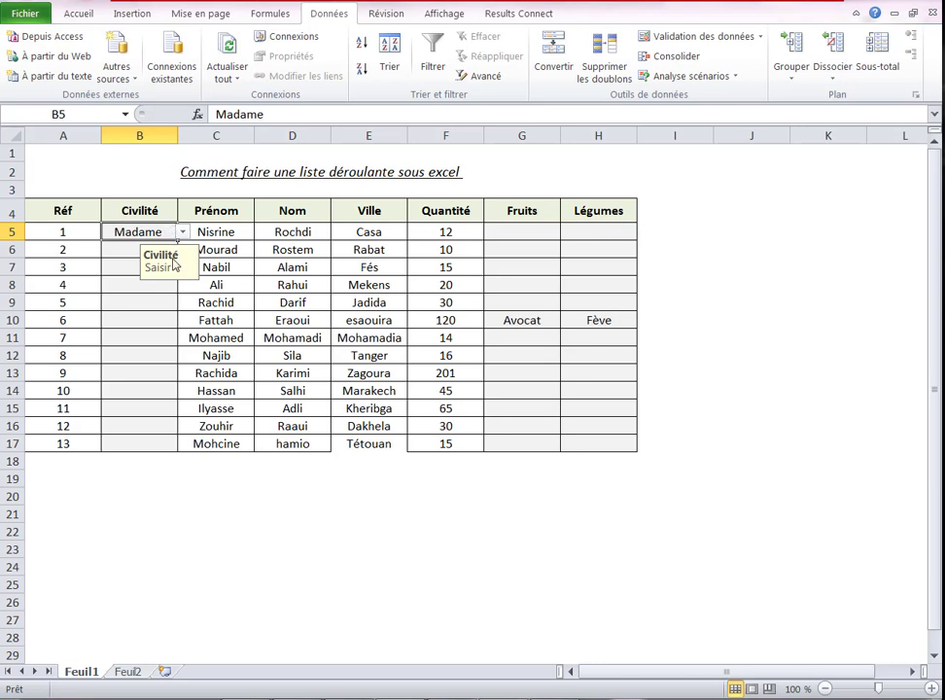
# Try to enter the invalid value k in B5 to test the error alert, and view the cell's allowed drop-down choices
pyautogui.doubleClick(129, 232)
pyautogui.doubleClick(131, 231)
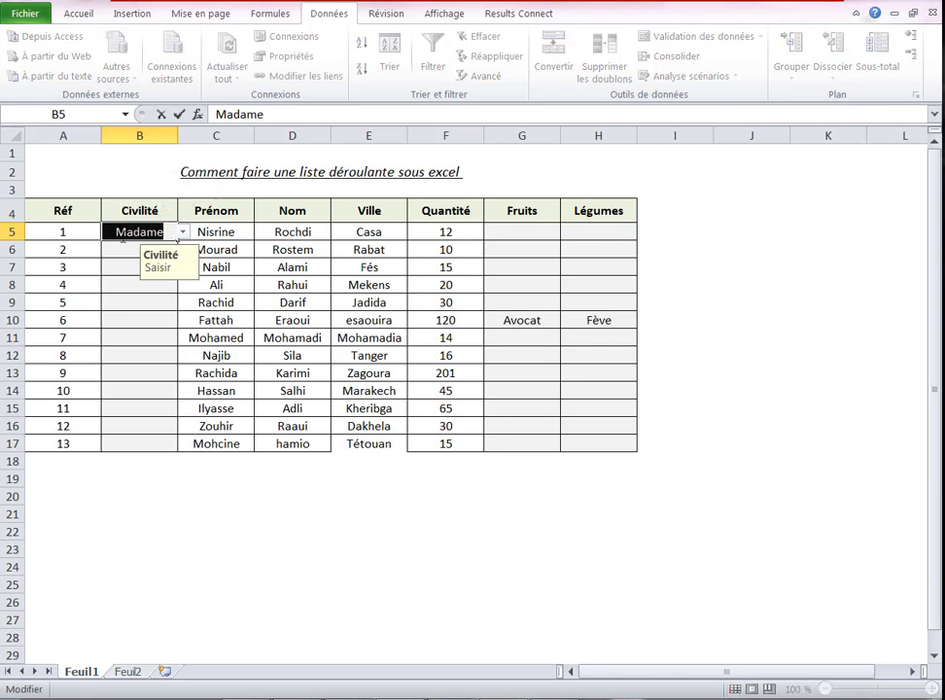
pyautogui.write('k')
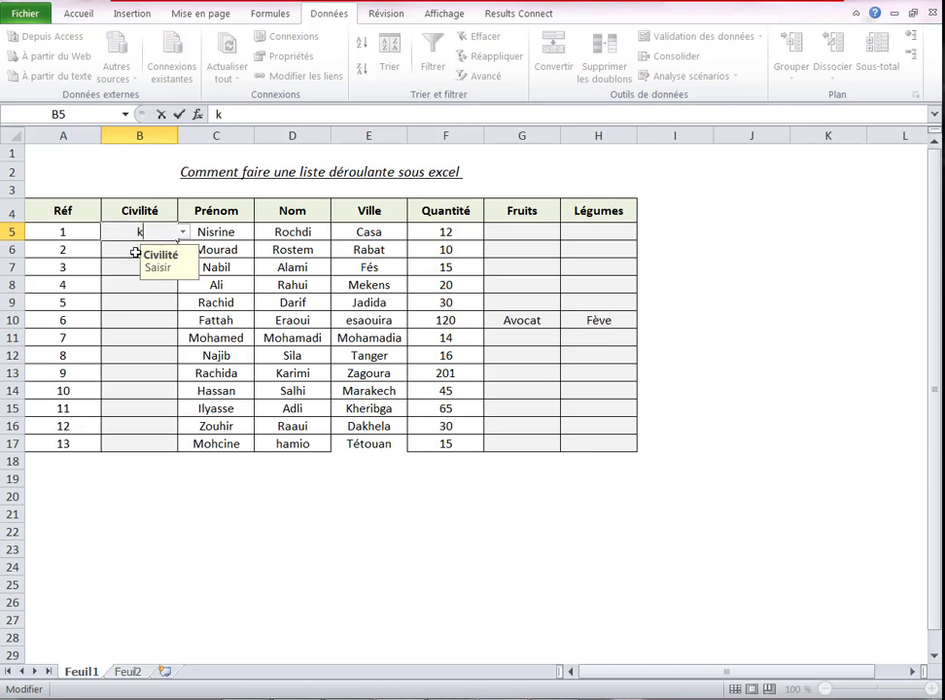
pyautogui.press('Return')
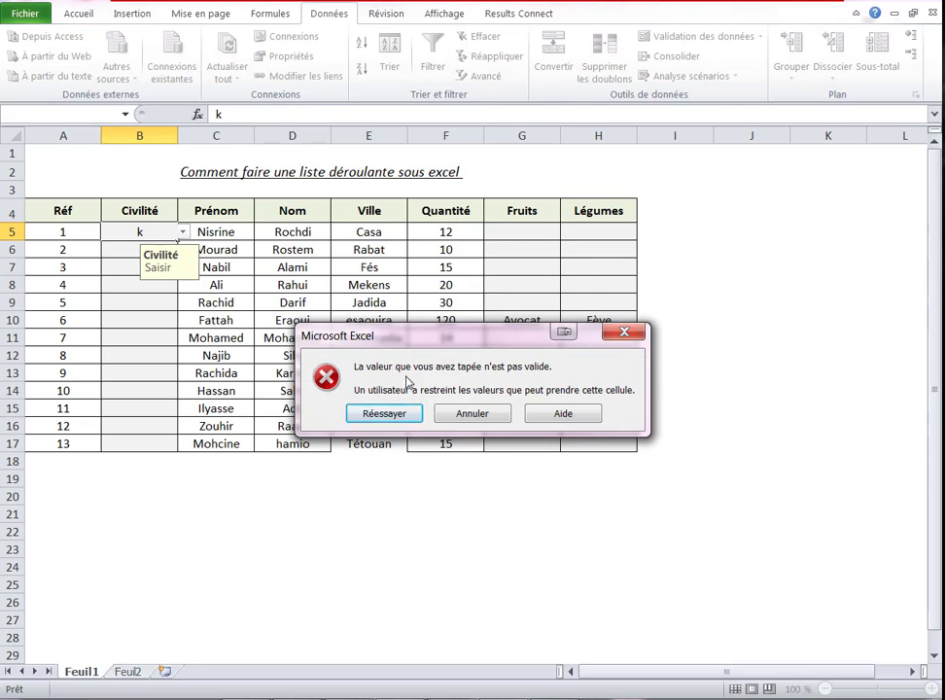
pyautogui.click(472, 413)
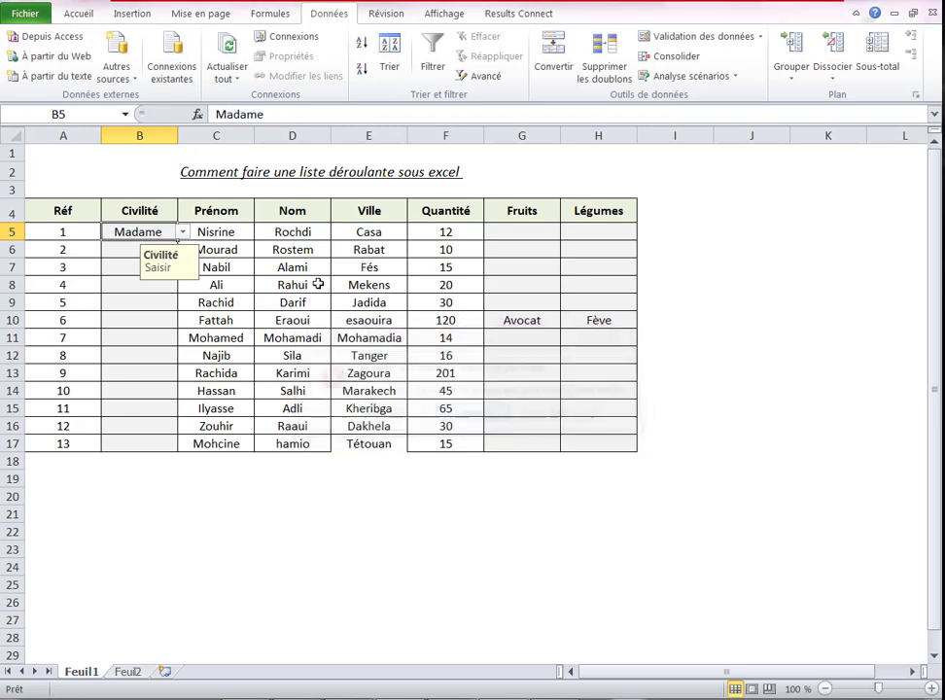
pyautogui.click(181, 232)
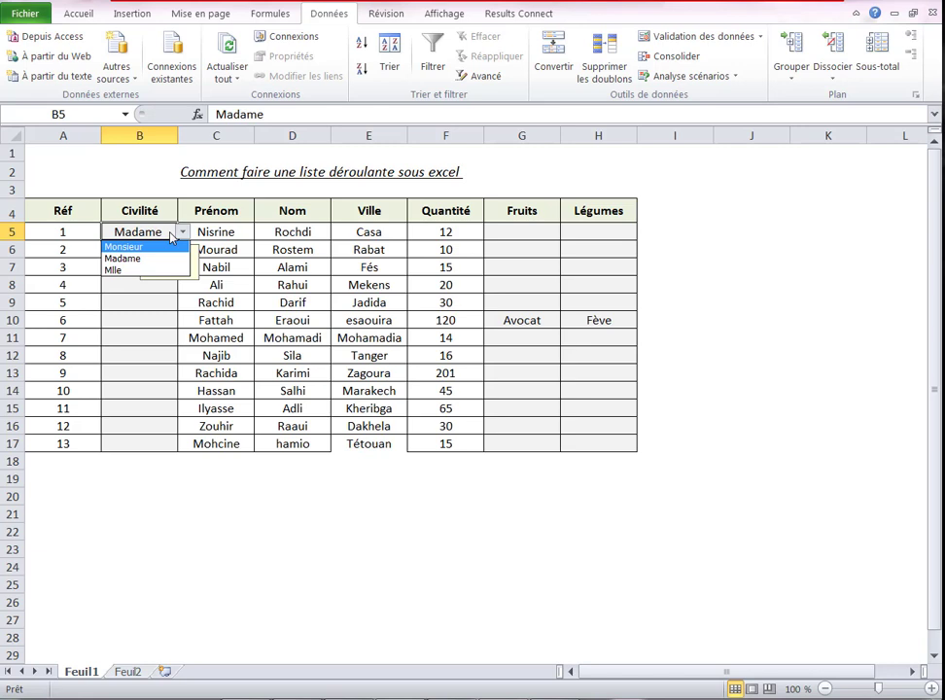
pyautogui.click(110, 304)
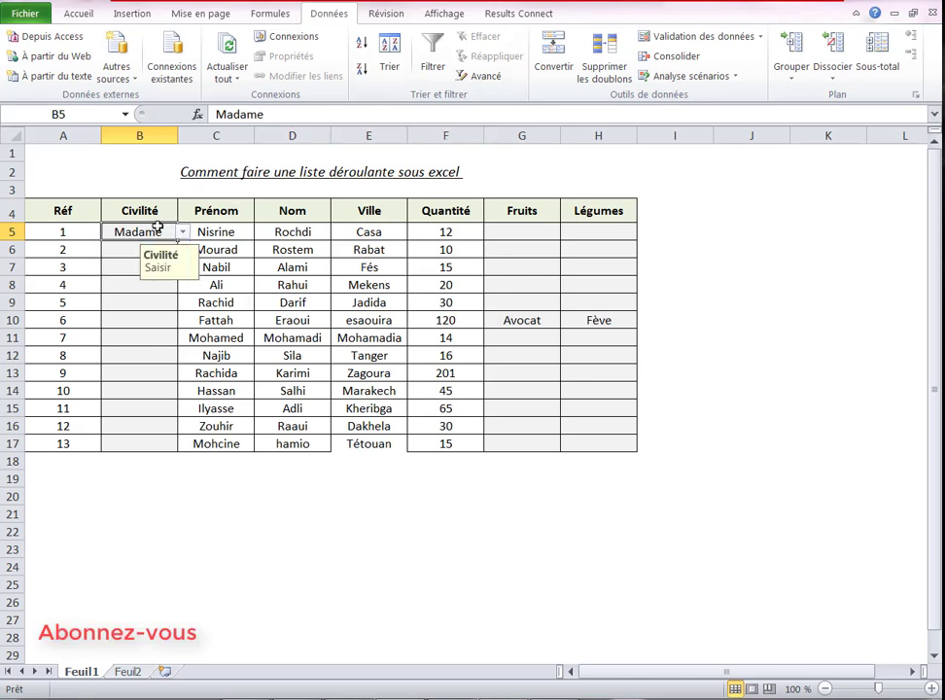
# Set the error alert style in B5's data validation to Avertissement
pyautogui.rightClick(159, 235)
pyautogui.click(140, 233)
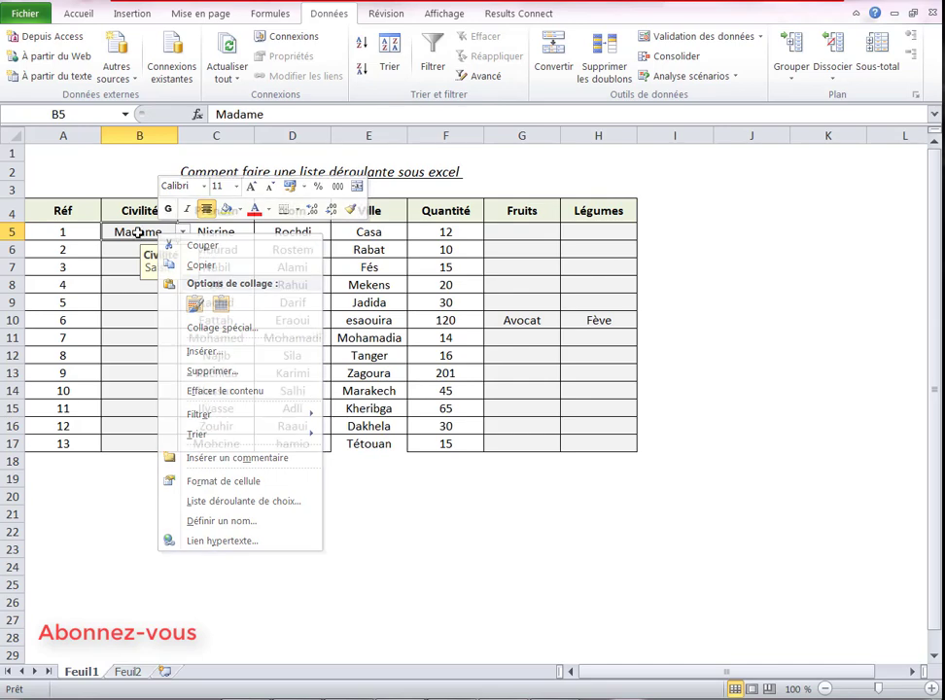
pyautogui.click(692, 37)
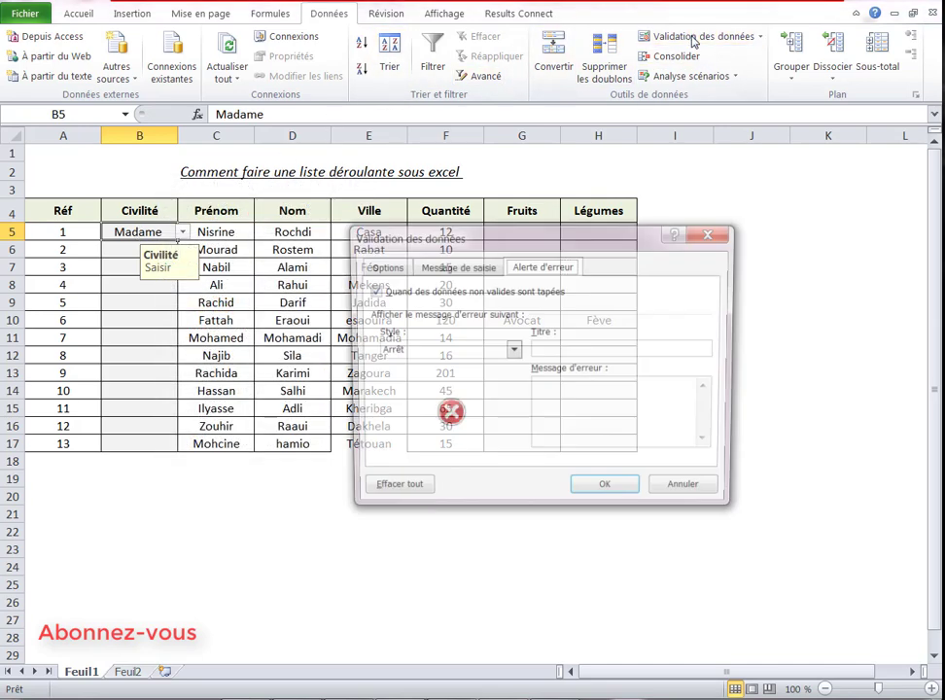
pyautogui.click(496, 352)
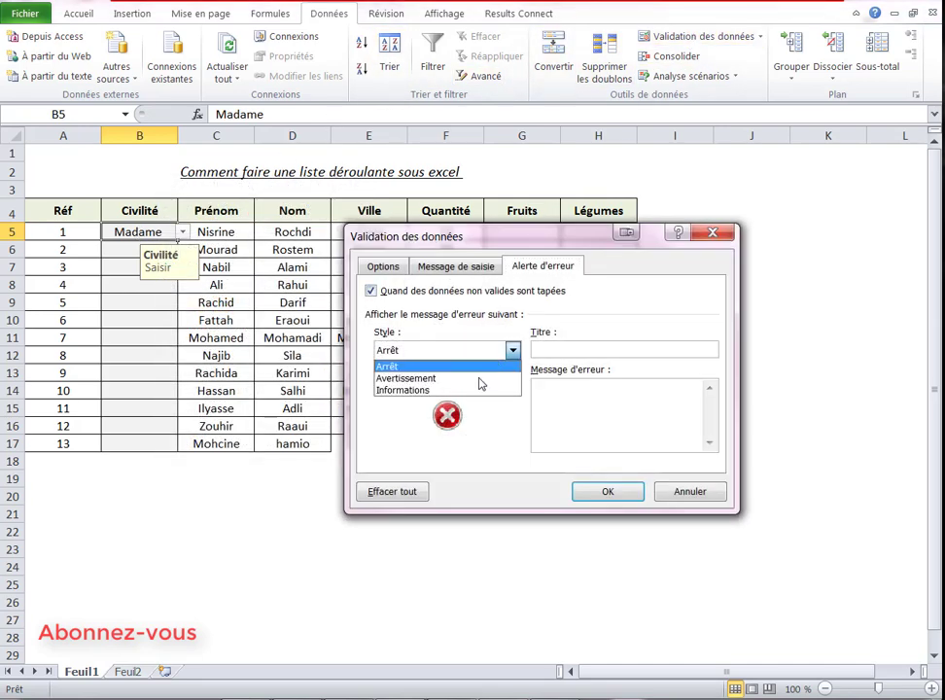
pyautogui.click(429, 380)
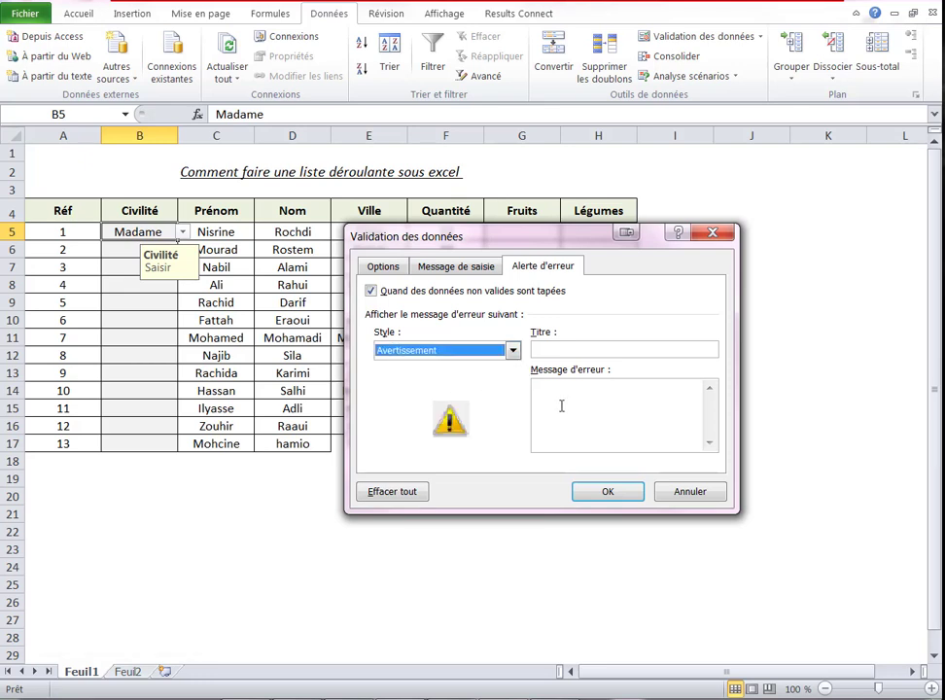
pyautogui.click(603, 493)
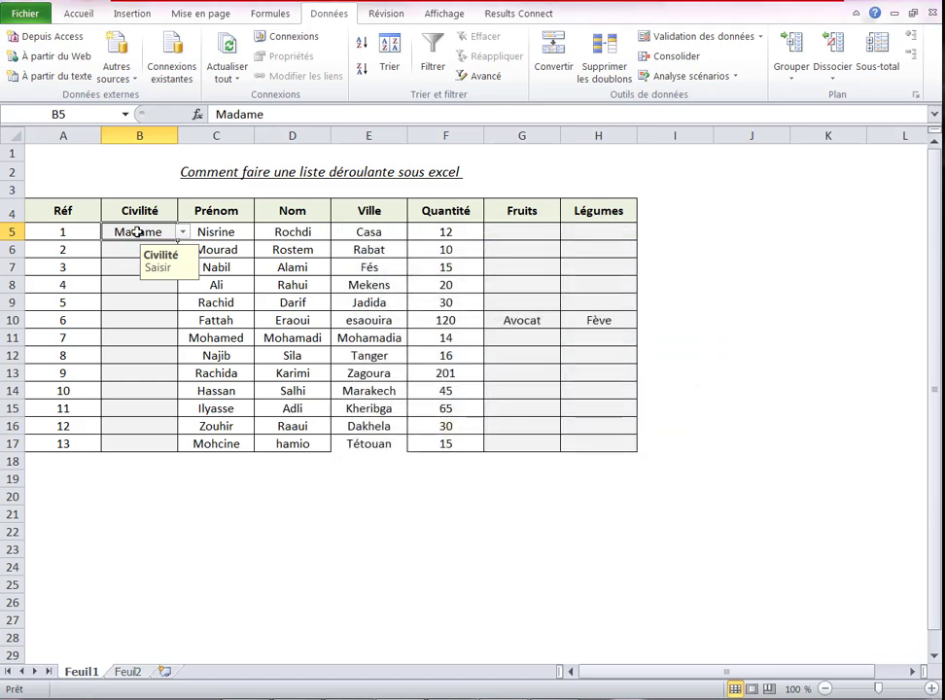
# Try to enter the invalid value ha in B5 to test the Avertissement alert, and cancel the entry
pyautogui.doubleClick(137, 231)
pyautogui.doubleClick(137, 231)
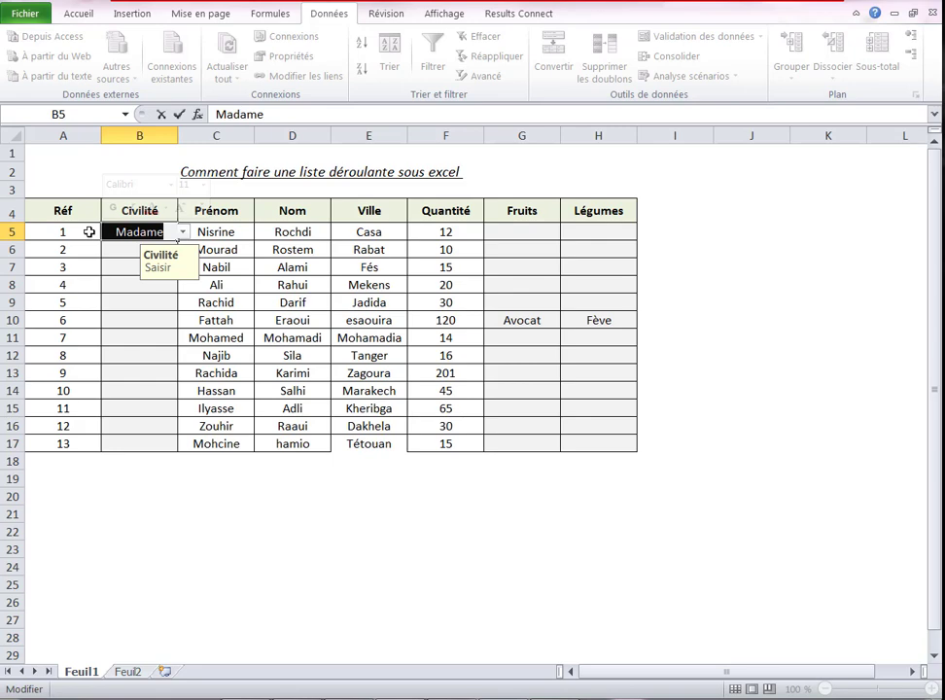
pyautogui.write('ha')
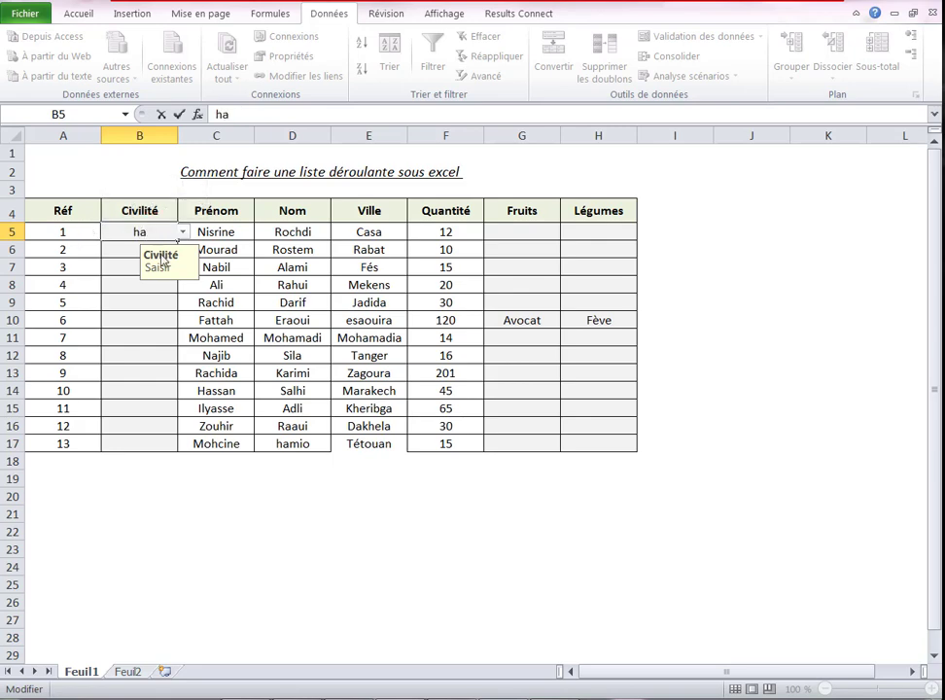
pyautogui.press('Return')
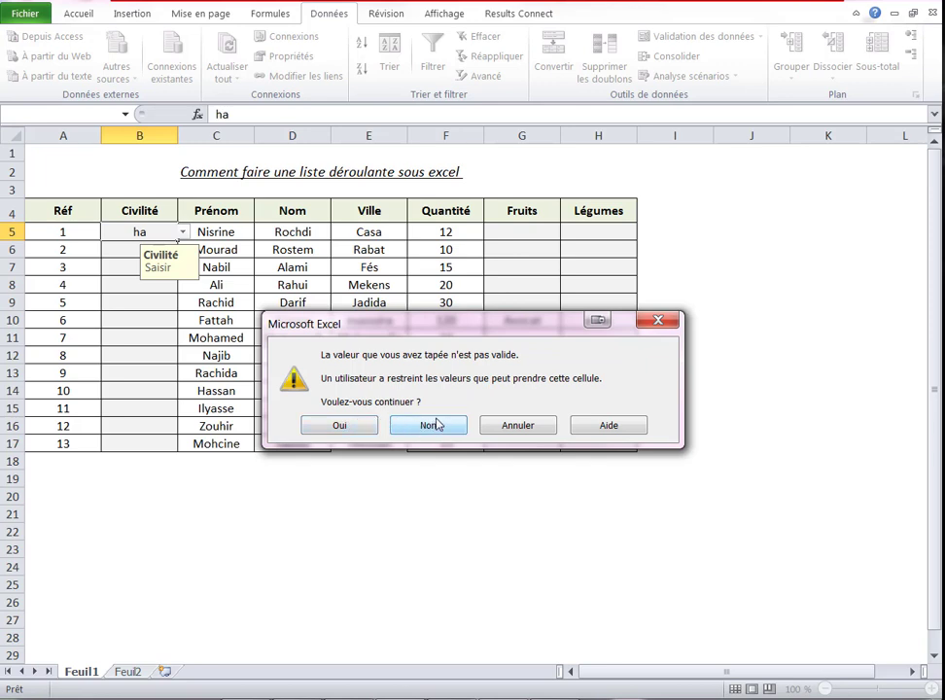
pyautogui.click(663, 321)
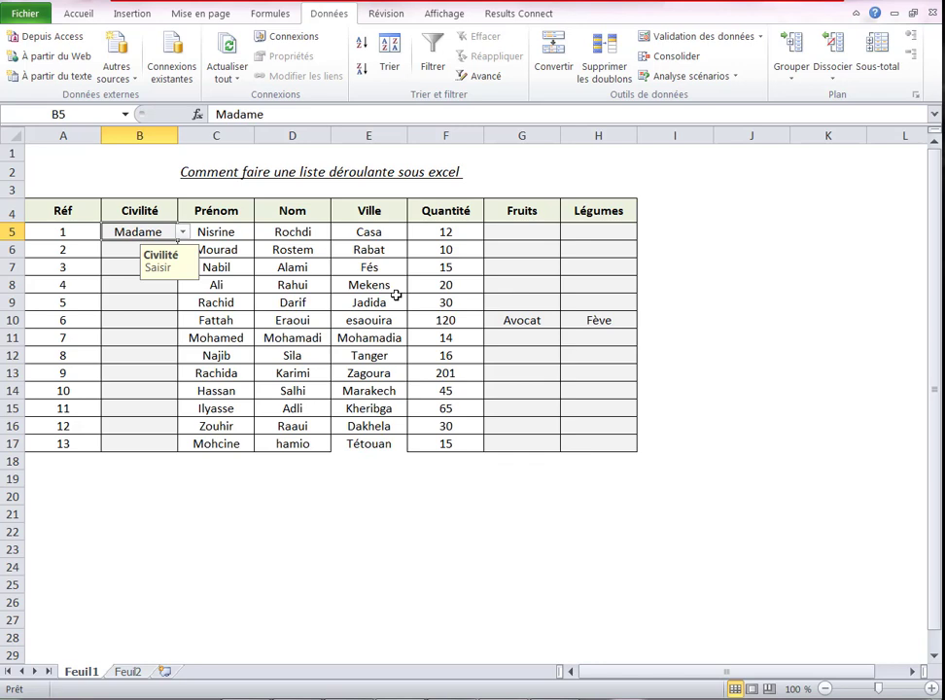
pyautogui.click(544, 493)
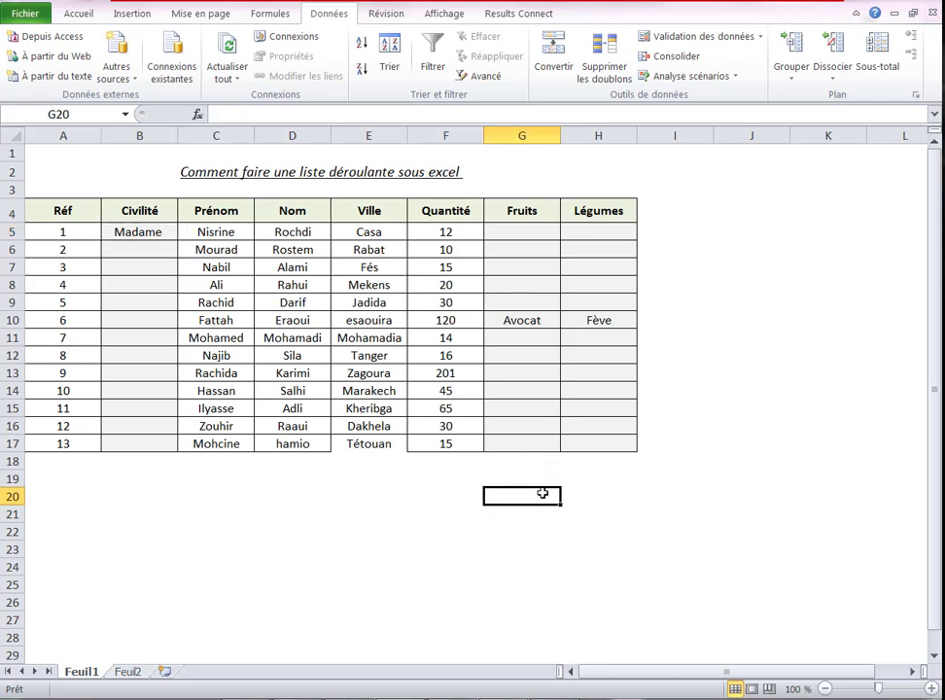